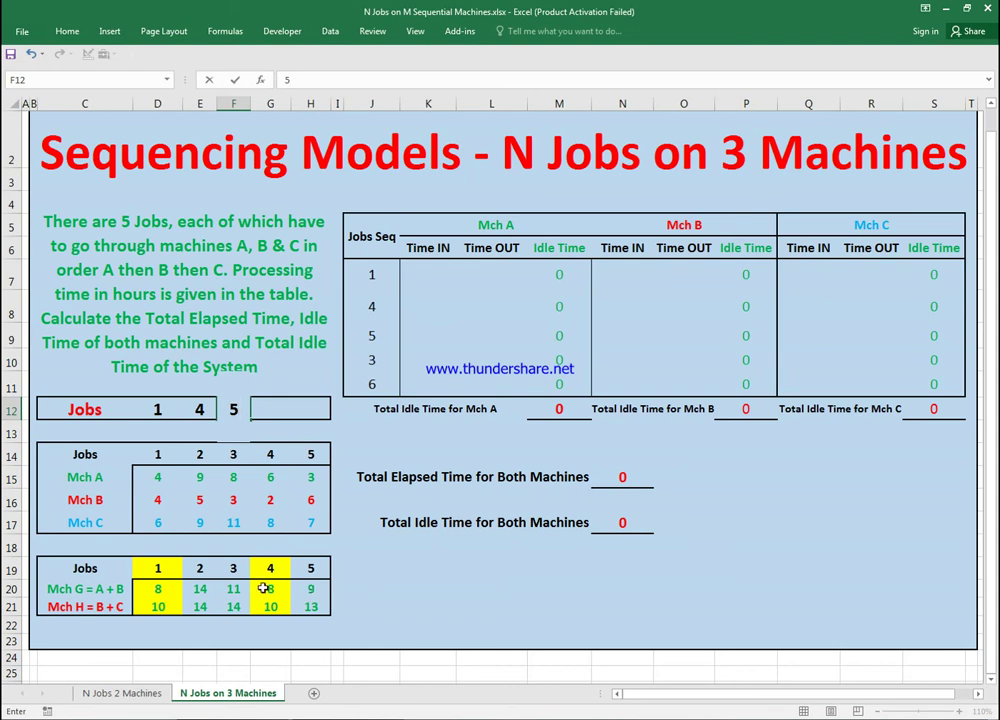
Complete the optimal job sequence in the Jobs row by entering 3 in G12 and 2 in H12
{"action": "left_click", "coordinate": [277, 403]}
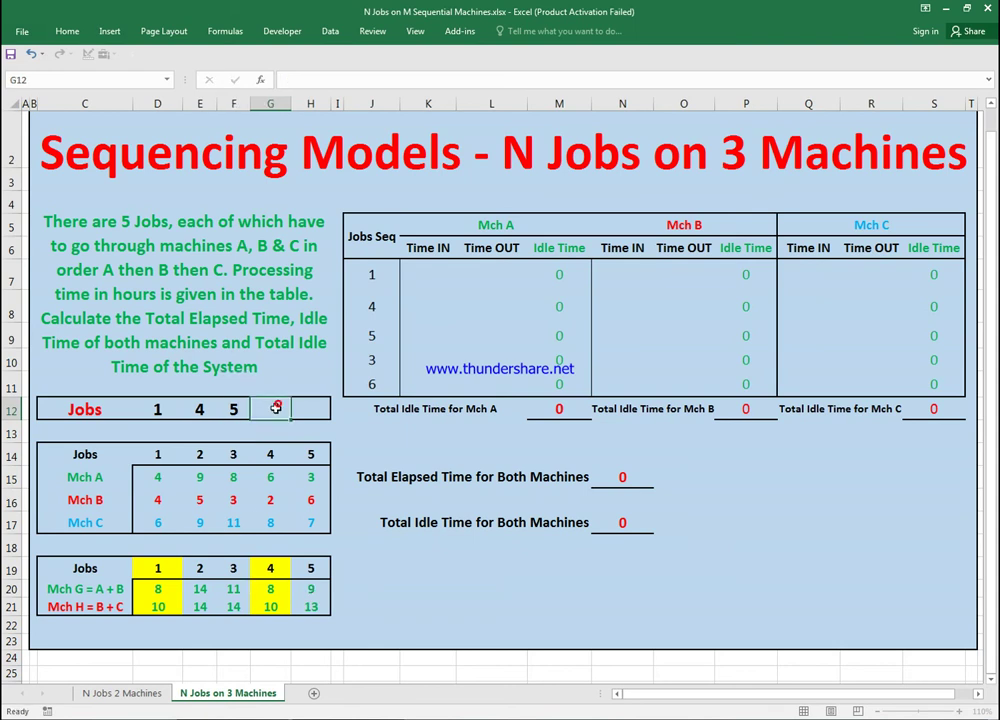
{"action": "type", "text": "3"}
{"action": "left_click", "coordinate": [313, 404]}
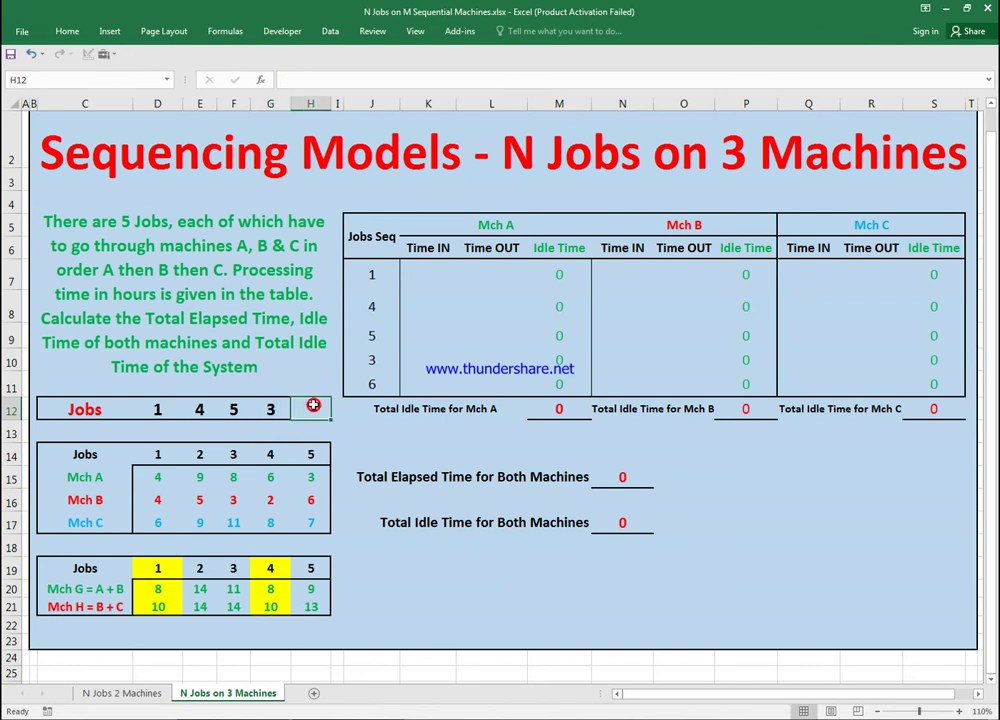
{"action": "type", "text": "2"}
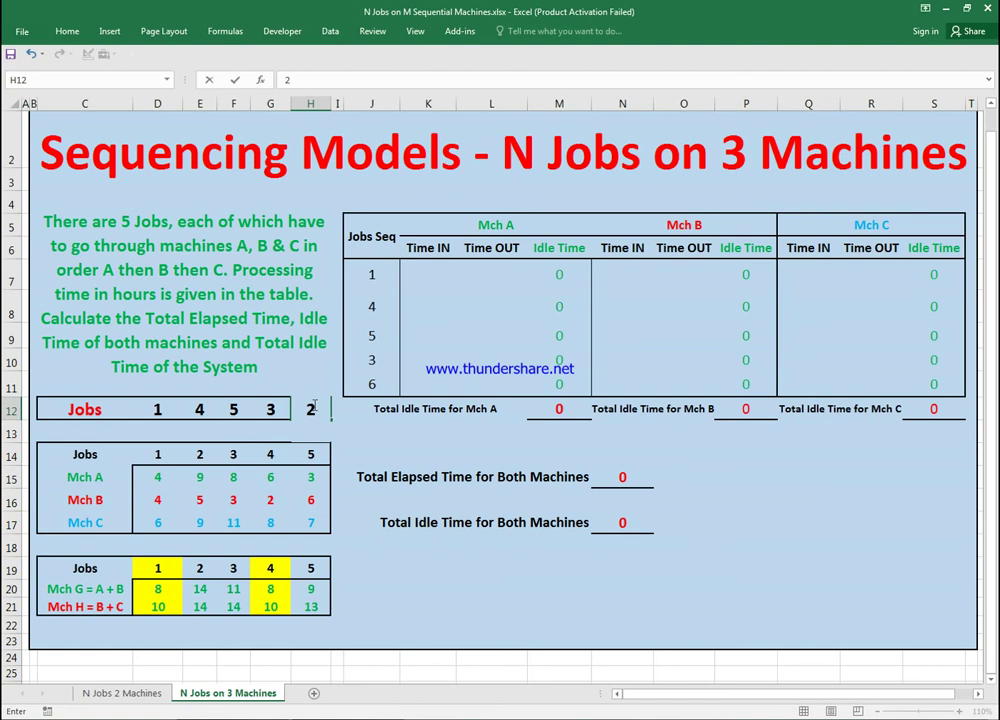
{"action": "left_click", "coordinate": [416, 565]}
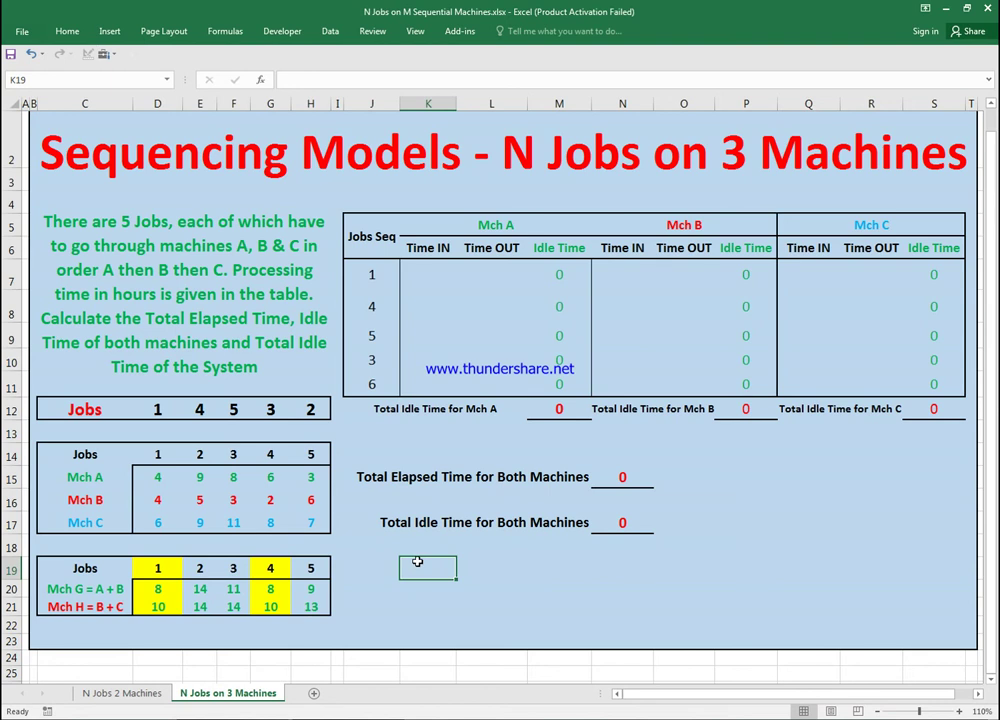
Clear the Jobs Seq column of the schedule table and refill J7:J11 with the sequence 1, 4, 5, 3, 2
{"action": "left_click_drag", "start_coordinate": [375, 276], "coordinate": [373, 383]}
{"action": "key", "text": "Delete"}
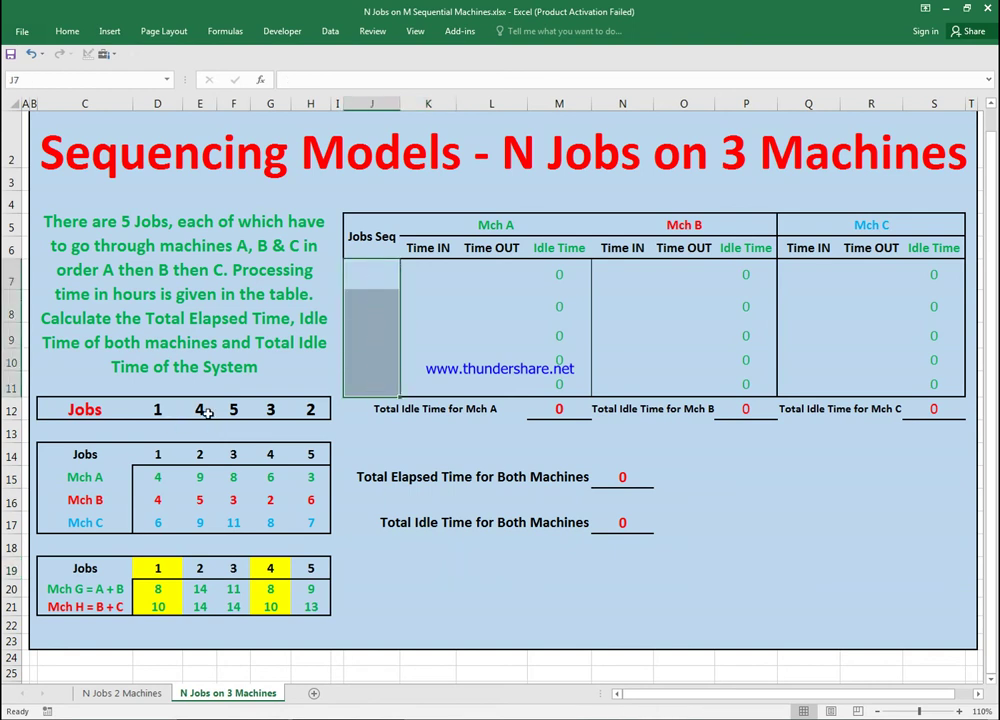
{"action": "left_click", "coordinate": [373, 272]}
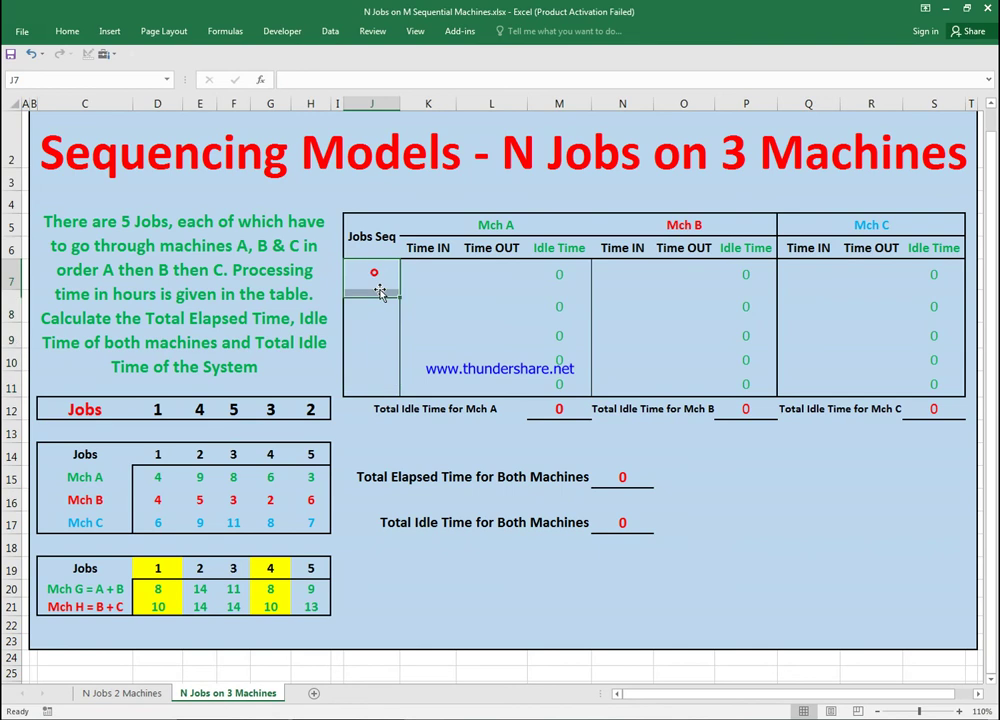
{"action": "type", "text": "1"}
{"action": "key", "text": "Return"}
{"action": "type", "text": "4"}
{"action": "key", "text": "Return"}
{"action": "type", "text": "5"}
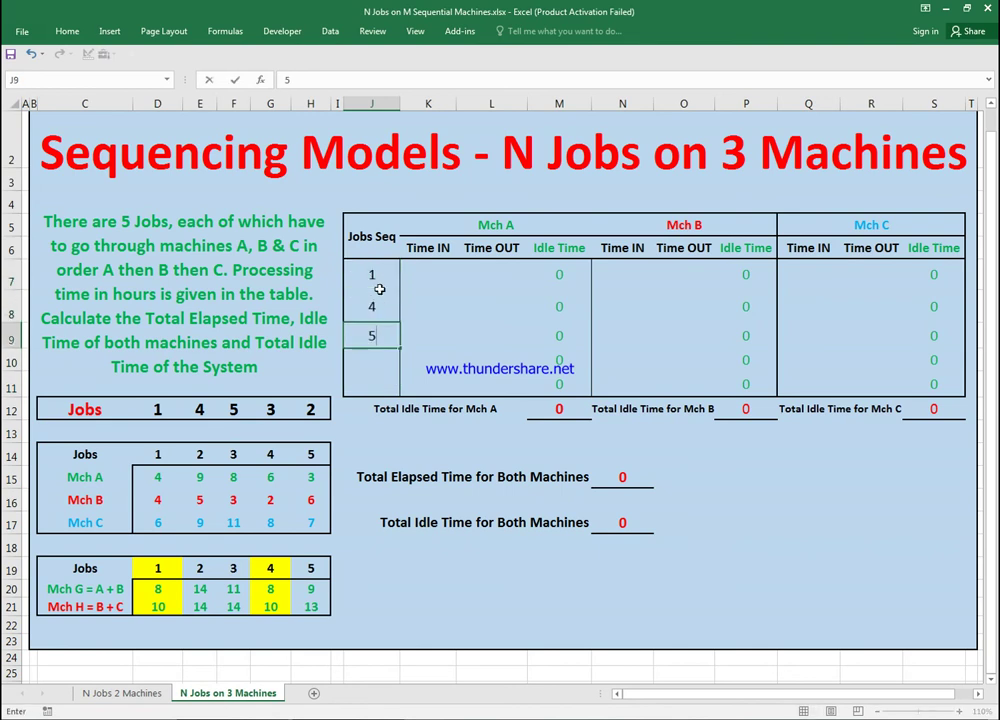
{"action": "key", "text": "Return"}
{"action": "type", "text": "3"}
{"action": "key", "text": "Return"}
{"action": "type", "text": "2"}
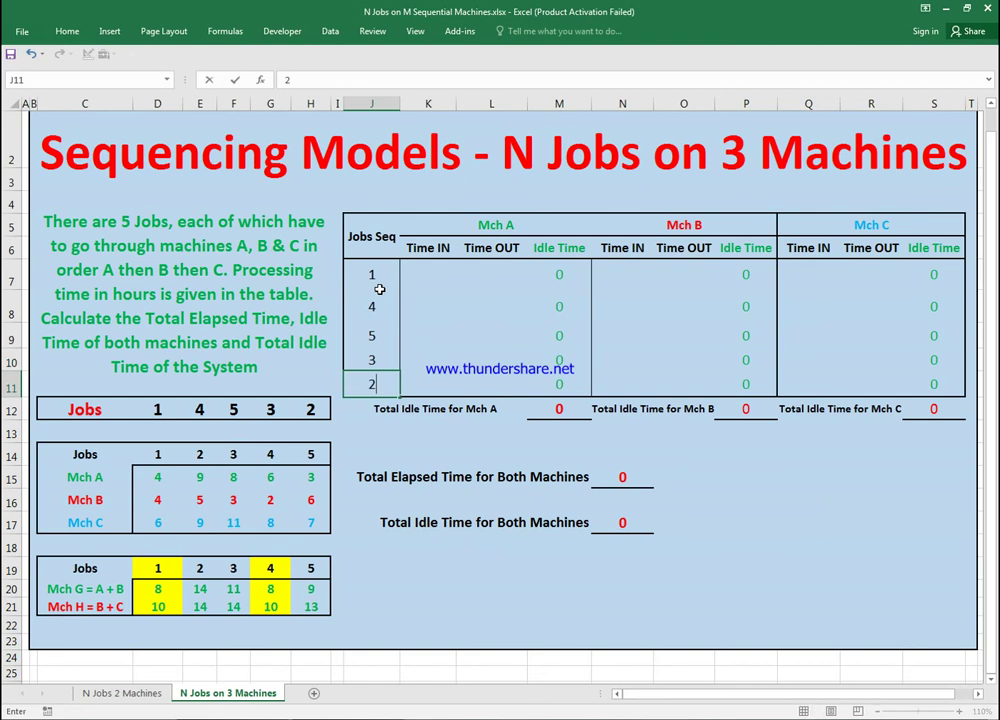
{"action": "left_click", "coordinate": [416, 438]}
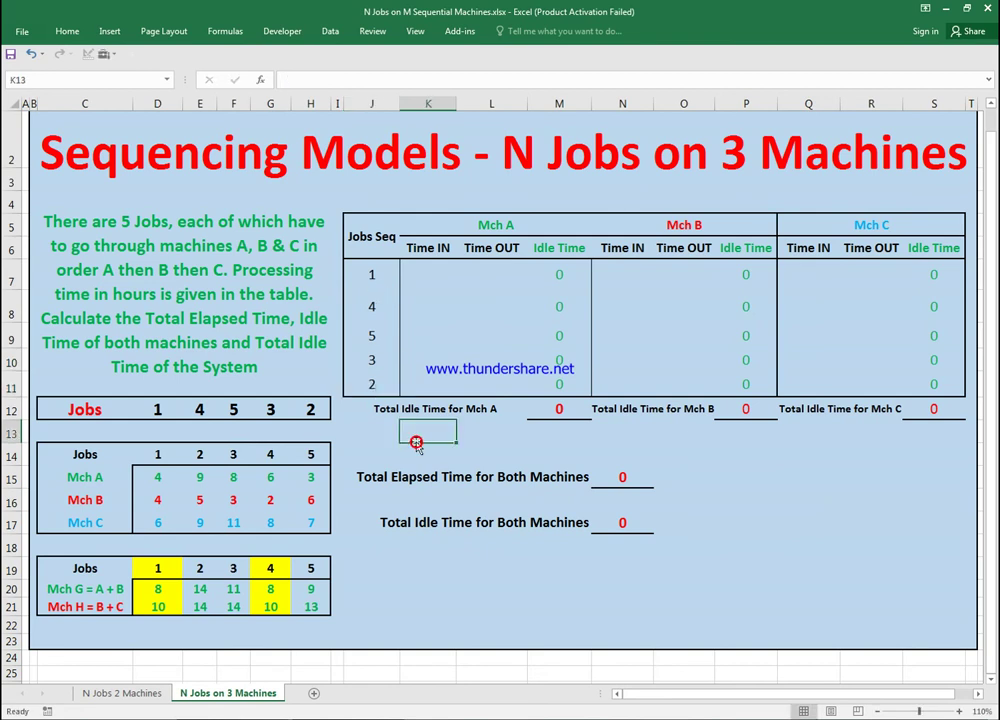
Make the job numbers in the Jobs Seq column, J7:J11, bold
{"action": "key", "text": "F2"}
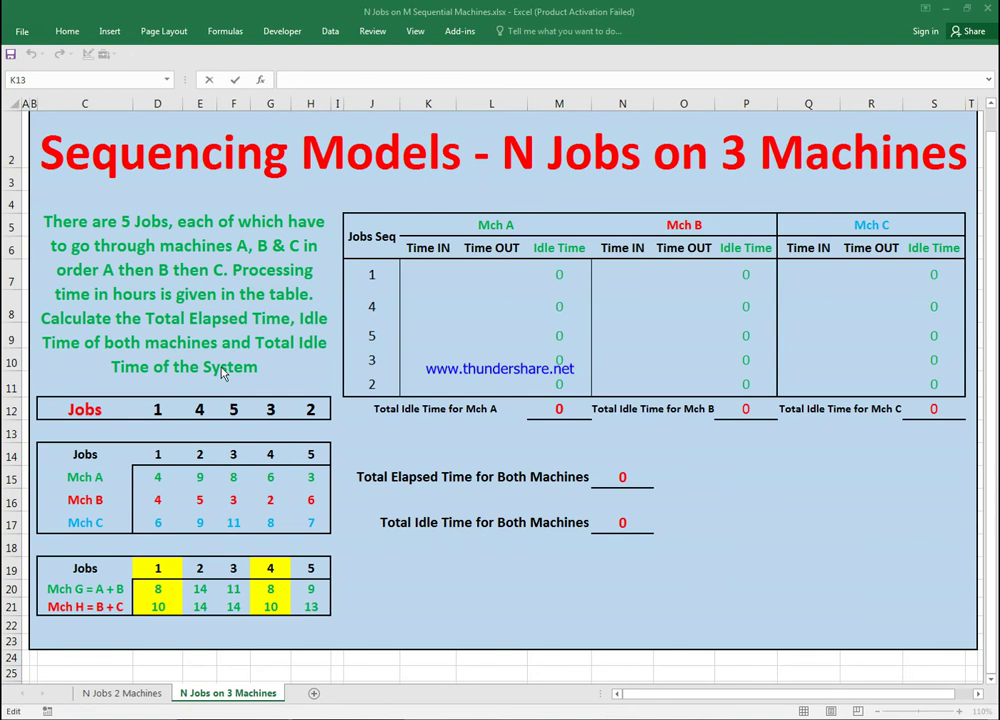
{"action": "key", "text": "F2"}
{"action": "left_click_drag", "start_coordinate": [372, 272], "coordinate": [375, 384]}
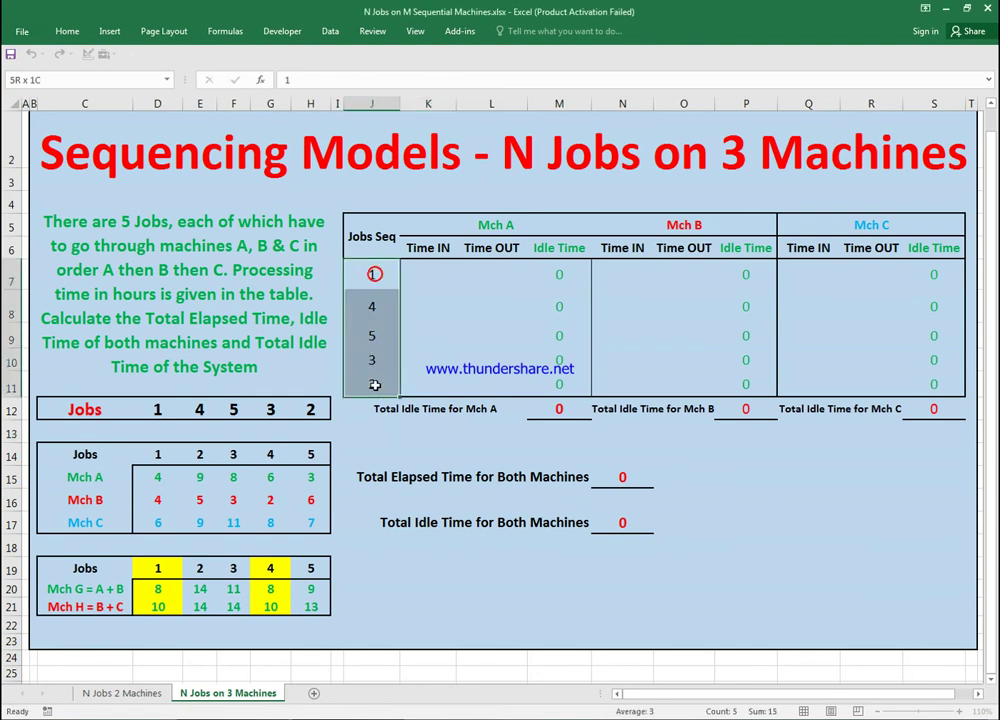
{"action": "left_click", "coordinate": [62, 32]}
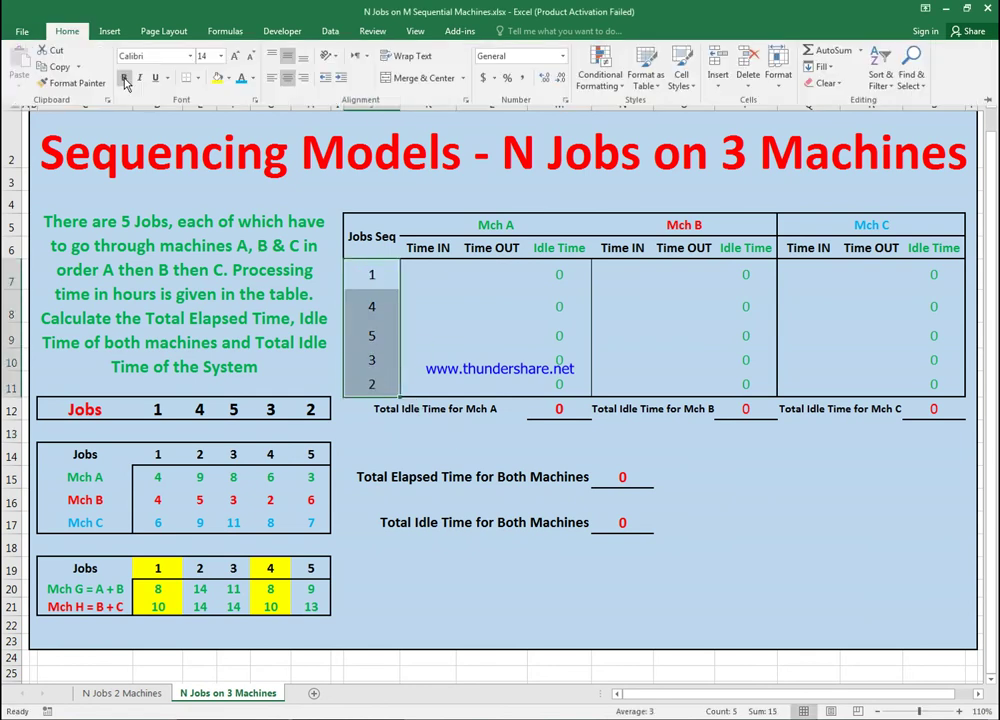
Enter job 1's Mch A times in row 7: Time IN 0 and Time OUT 4
{"action": "left_click", "coordinate": [437, 275]}
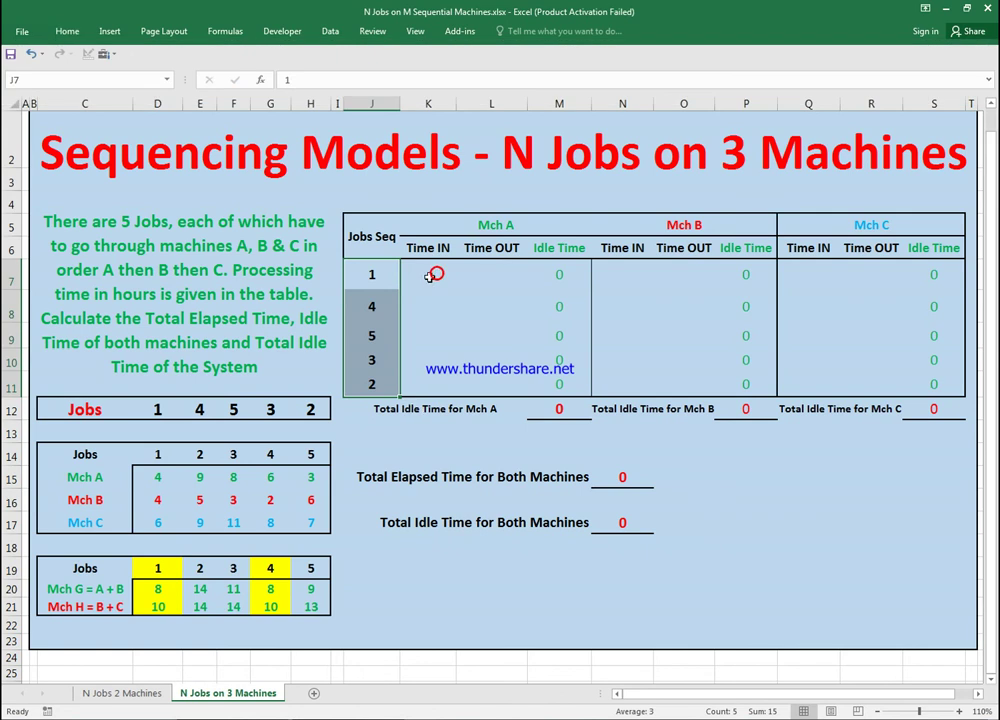
{"action": "left_click", "coordinate": [429, 275]}
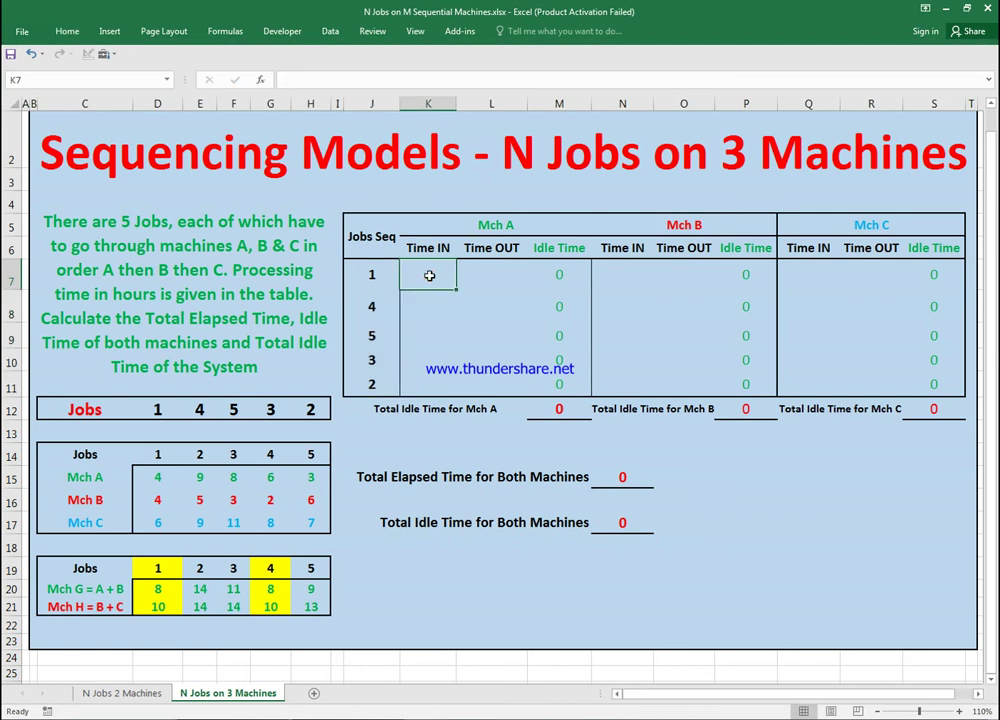
{"action": "left_click", "coordinate": [160, 477]}
{"action": "left_click", "coordinate": [427, 275]}
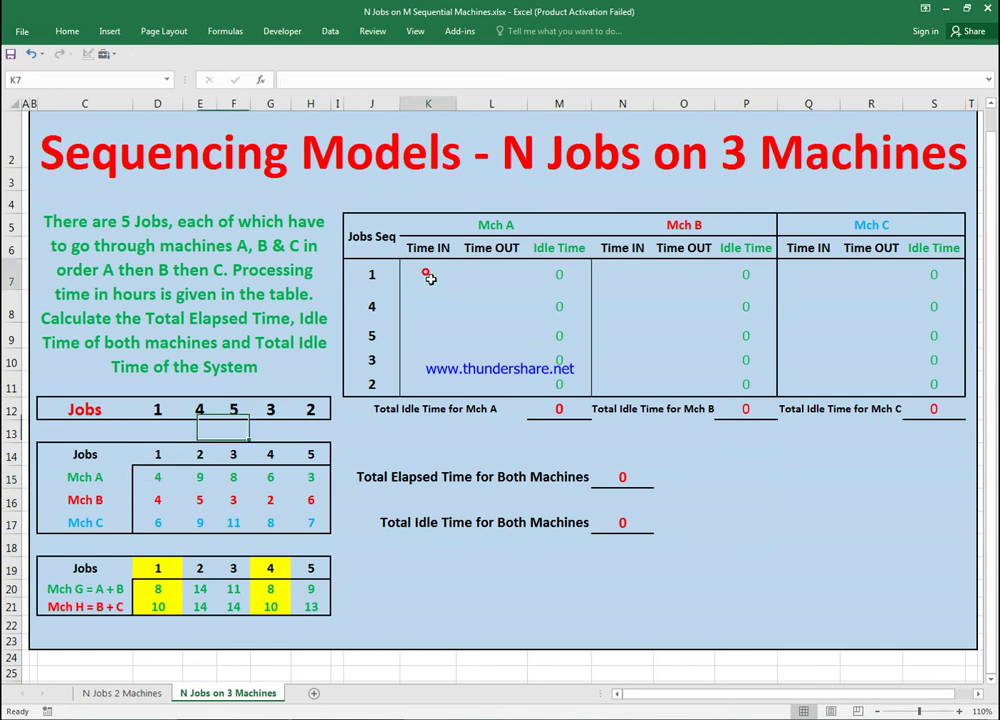
{"action": "type", "text": "0"}
{"action": "key", "text": "ctrl+Return"}
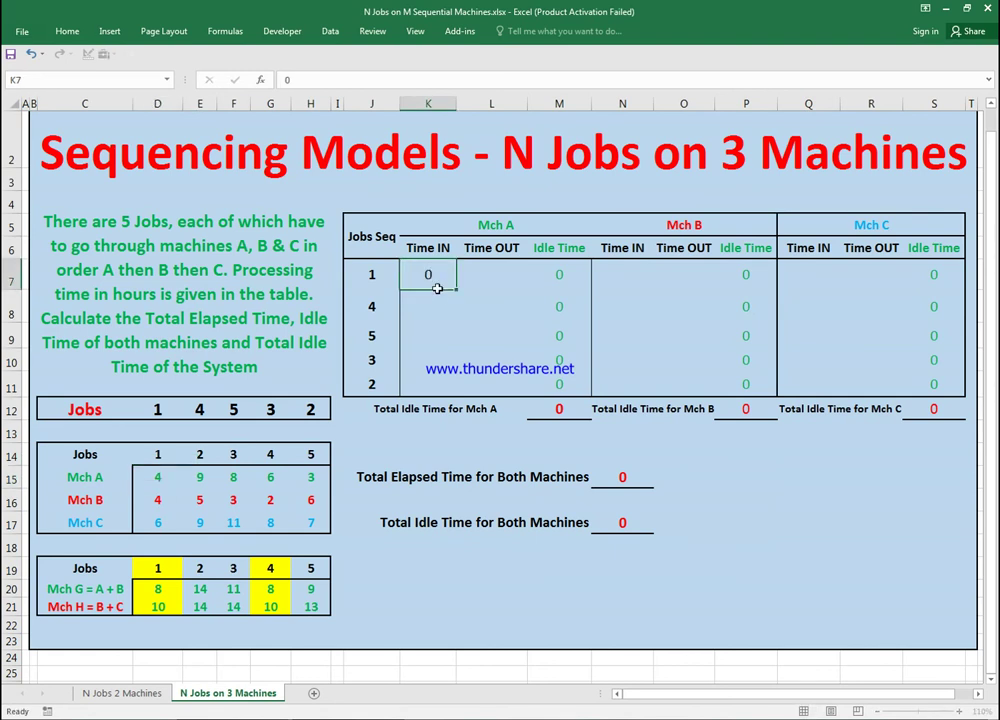
{"action": "key", "text": "Right"}
{"action": "type", "text": "4"}
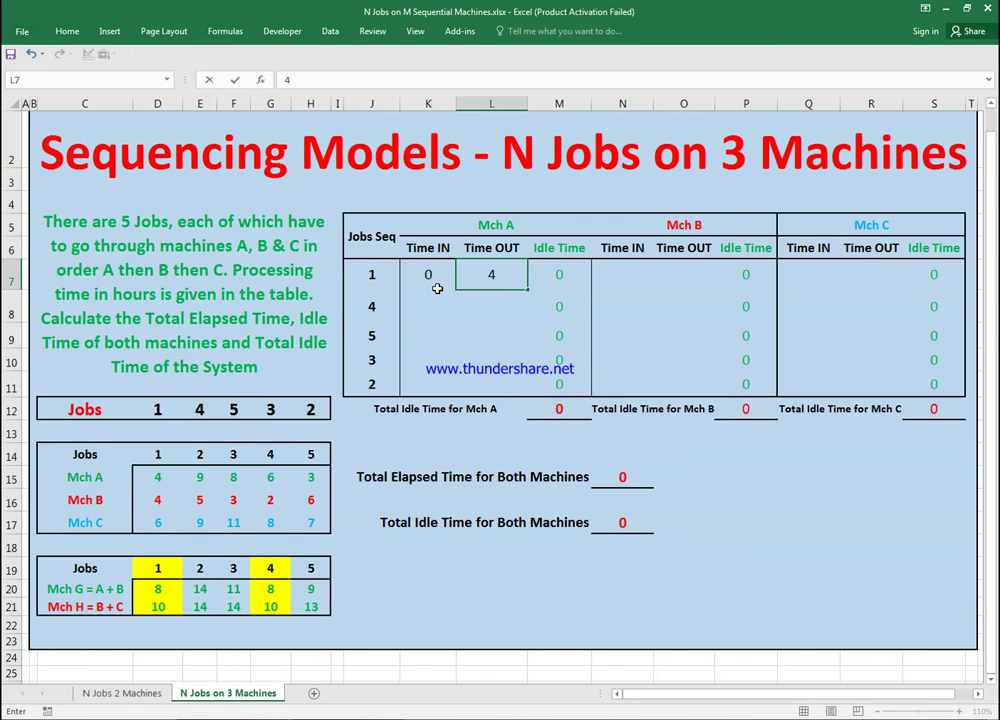
{"action": "key", "text": "Return"}
Enter job 4's Mch A times in row 8: Time IN 4 and Time OUT 10
{"action": "left_click", "coordinate": [438, 292]}
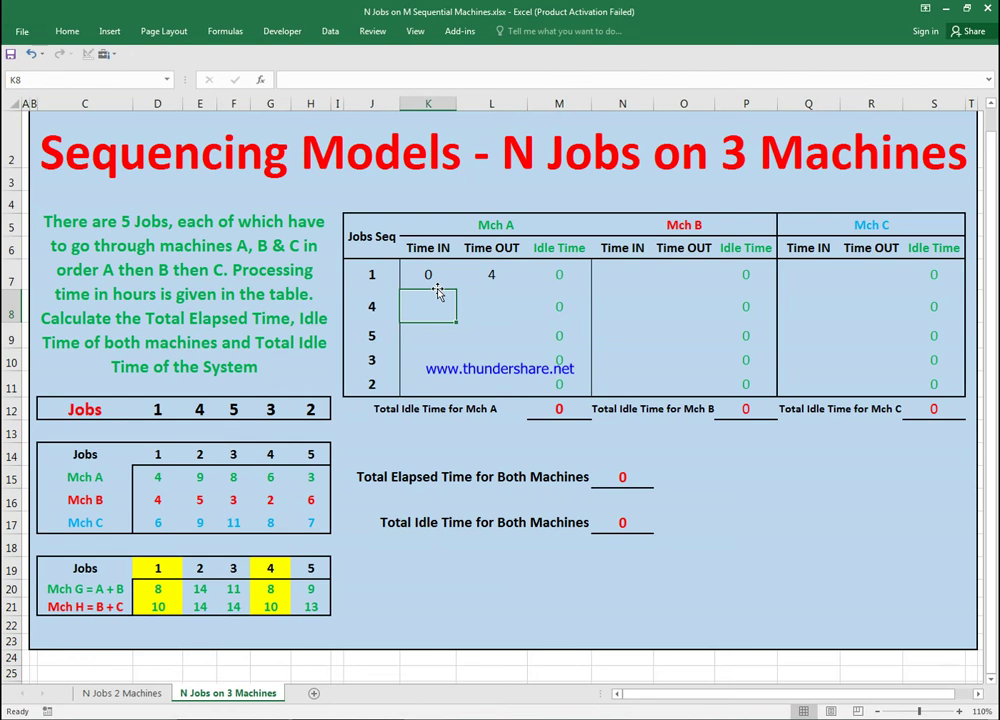
{"action": "left_click", "coordinate": [270, 477]}
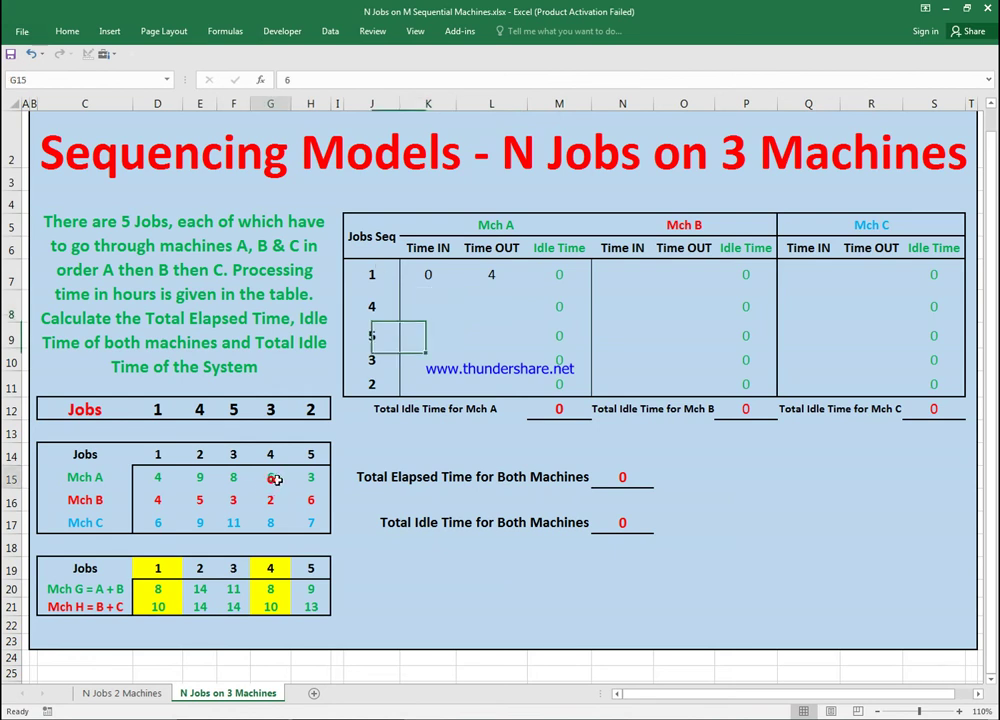
{"action": "left_click", "coordinate": [424, 303]}
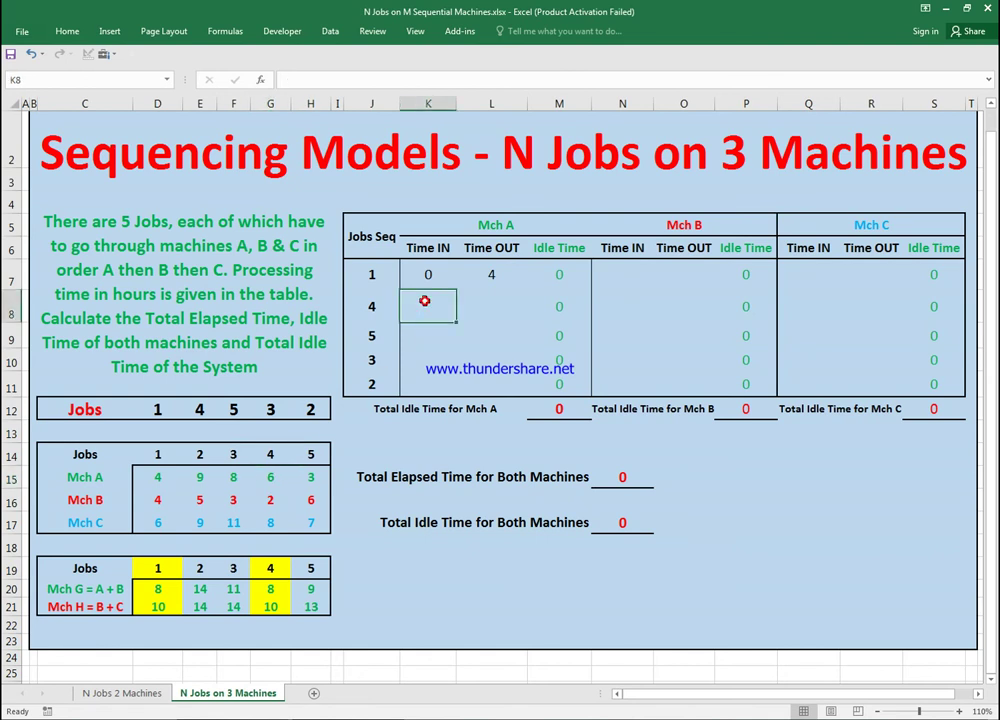
{"action": "type", "text": "4"}
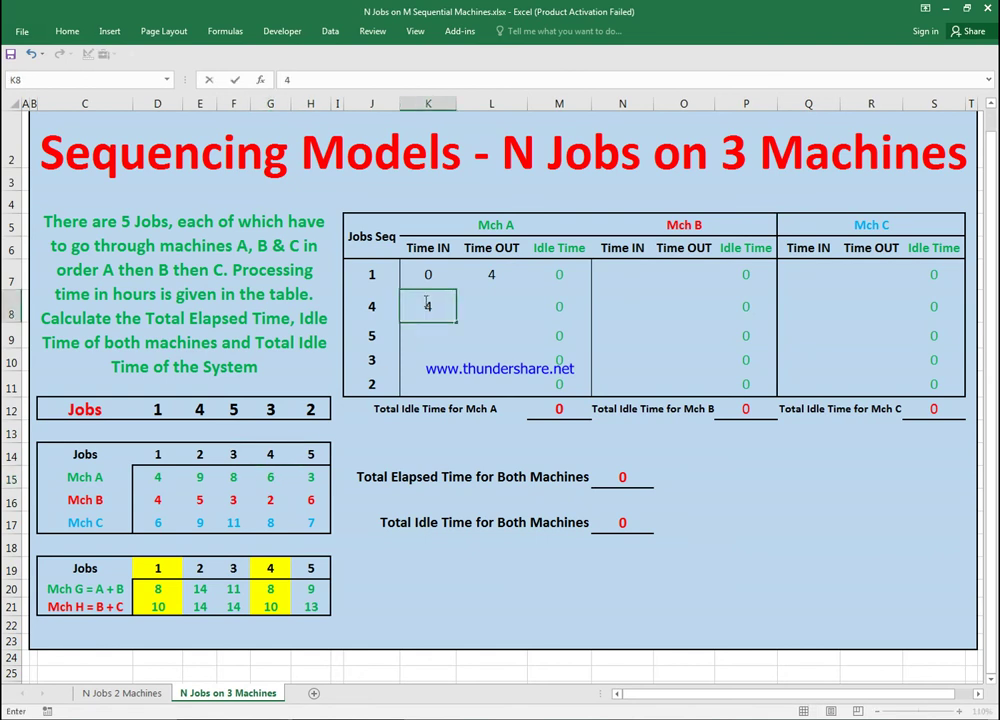
{"action": "key", "text": "Tab"}
{"action": "type", "text": "10"}
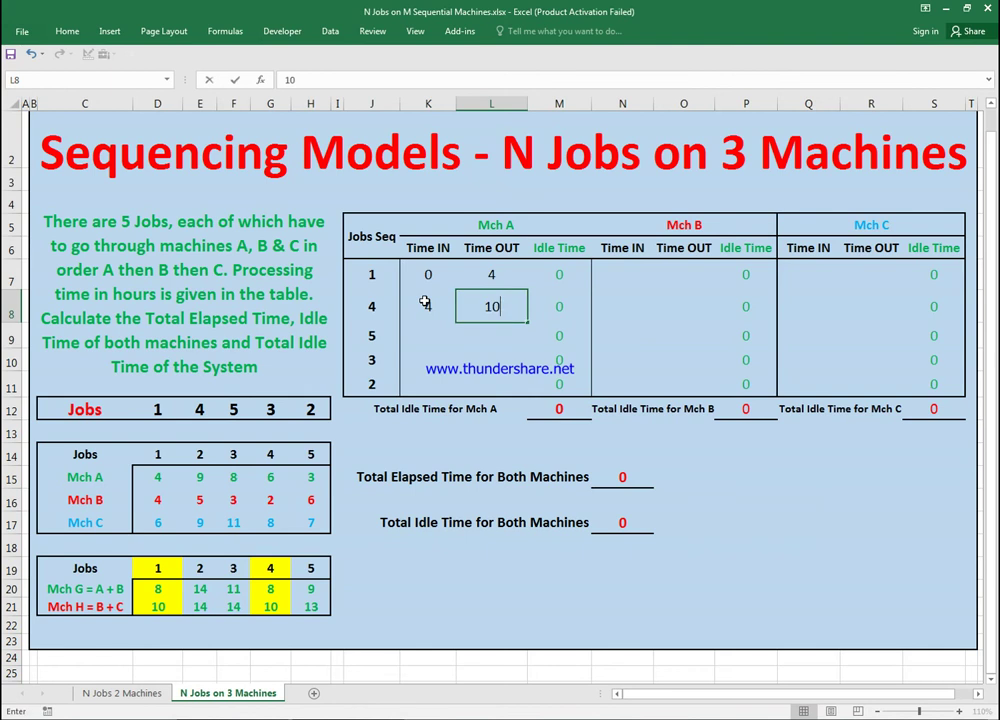
{"action": "key", "text": "Return"}
Enter job 5's Mch A times in row 9: Time IN 10 and Time OUT 13
{"action": "key", "text": "Left"}
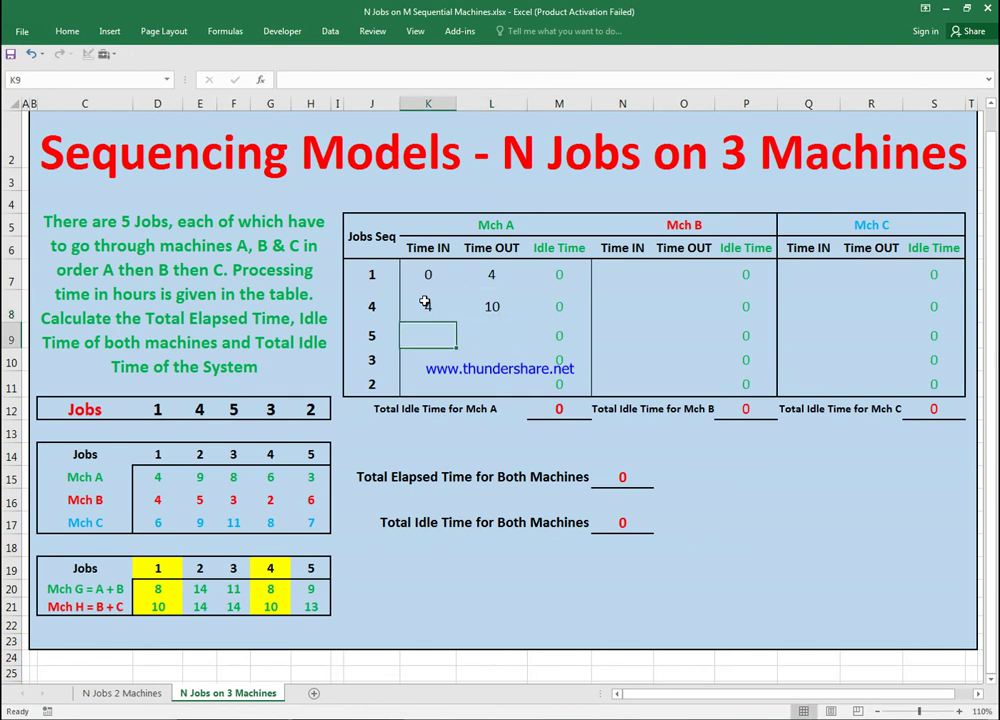
{"action": "type", "text": "10"}
{"action": "key", "text": "Tab"}
{"action": "type", "text": "13"}
{"action": "key", "text": "Return"}
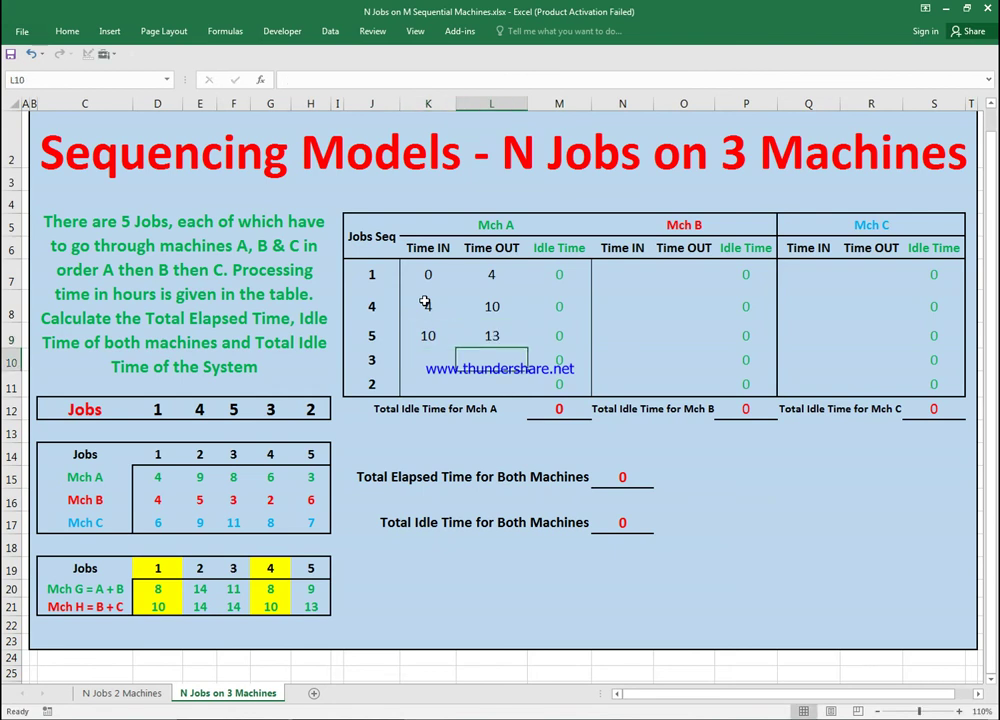
Enter job 3's Mch A times in row 10: Time IN 13 and Time OUT 21
{"action": "key", "text": "Left"}
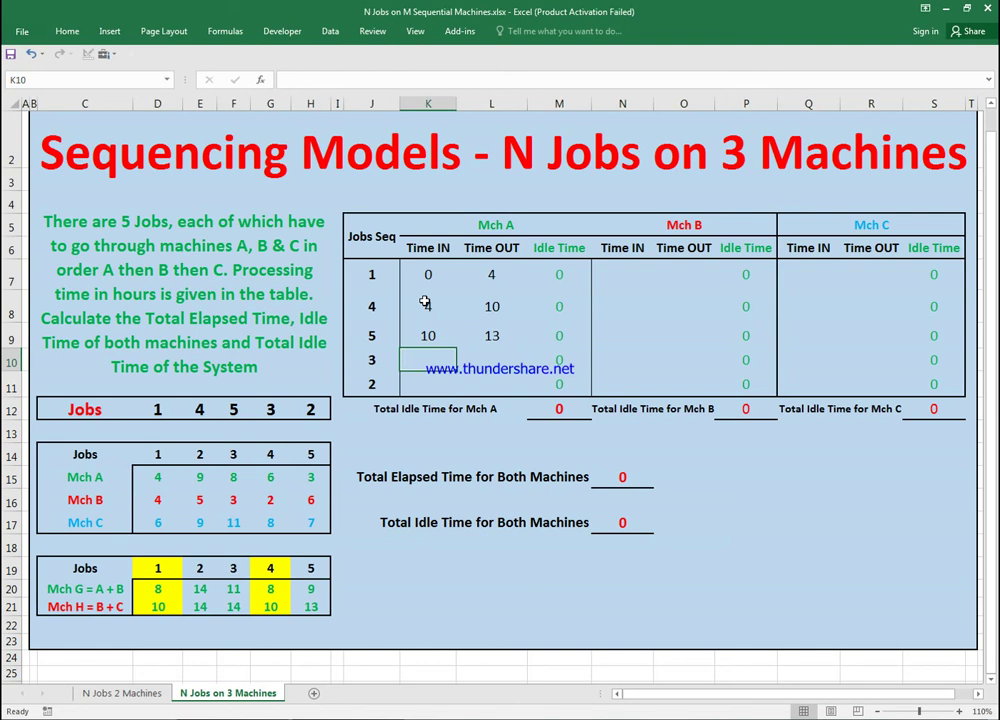
{"action": "type", "text": "13"}
{"action": "key", "text": "Tab"}
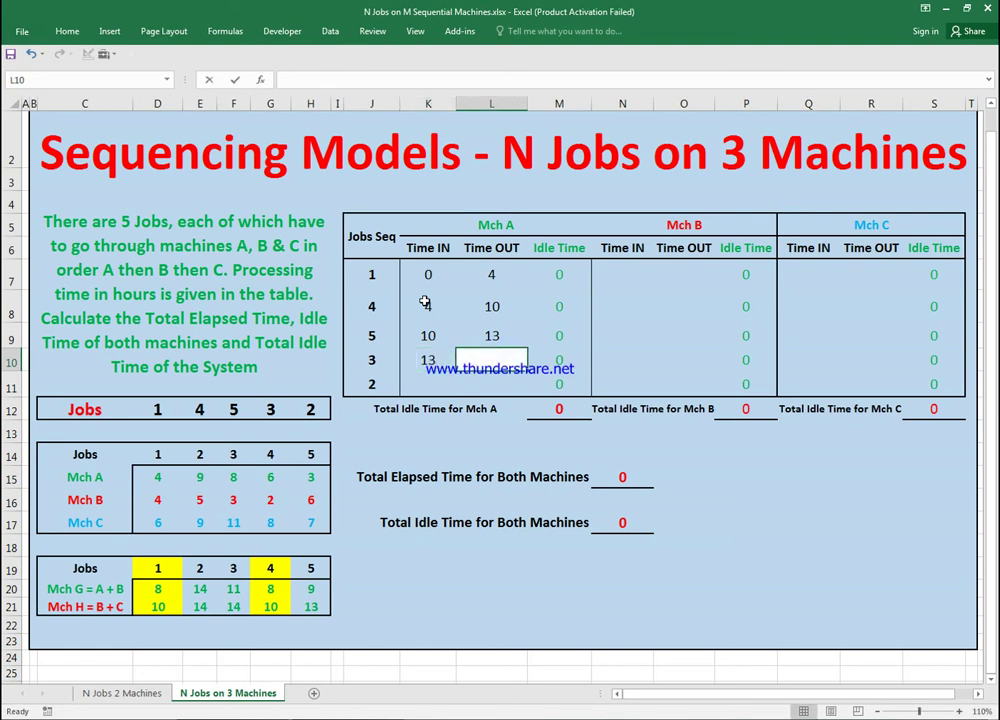
{"action": "type", "text": "21"}
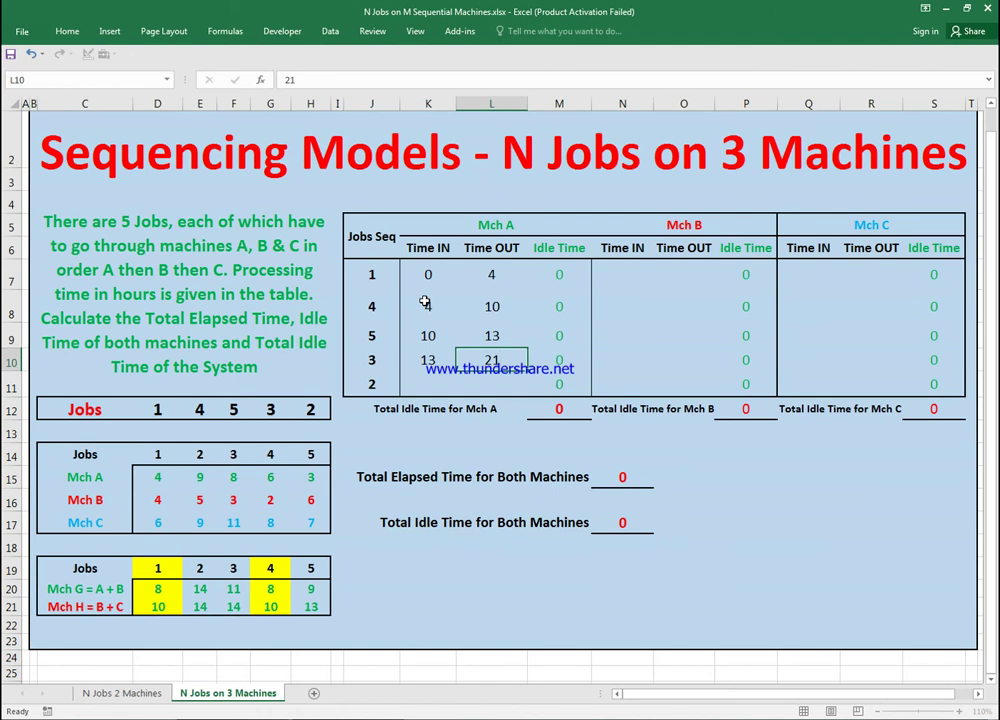
{"action": "key", "text": "Return"}
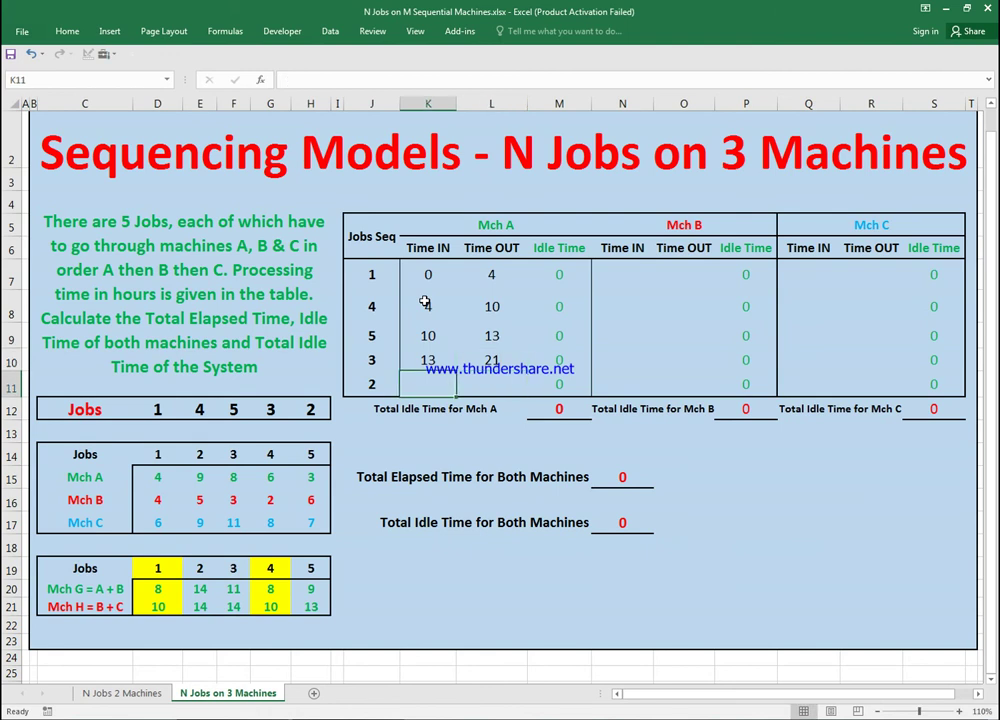
Enter job 2's Mch A times in row 11: Time IN 21 and Time OUT 30
{"action": "type", "text": "21"}
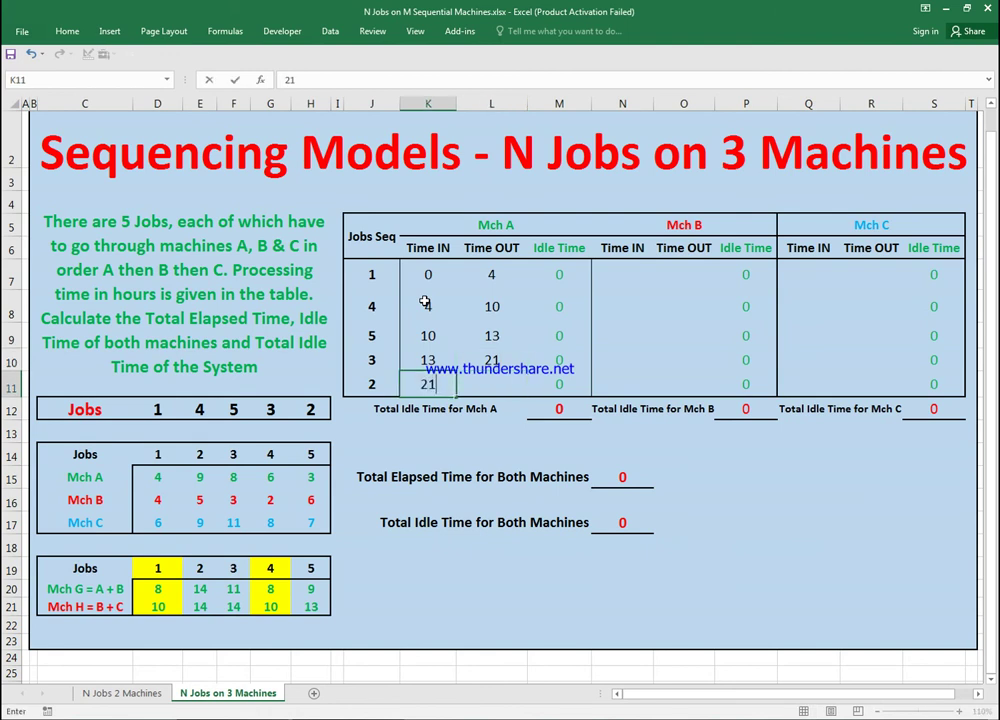
{"action": "key", "text": "Tab"}
{"action": "type", "text": "30"}
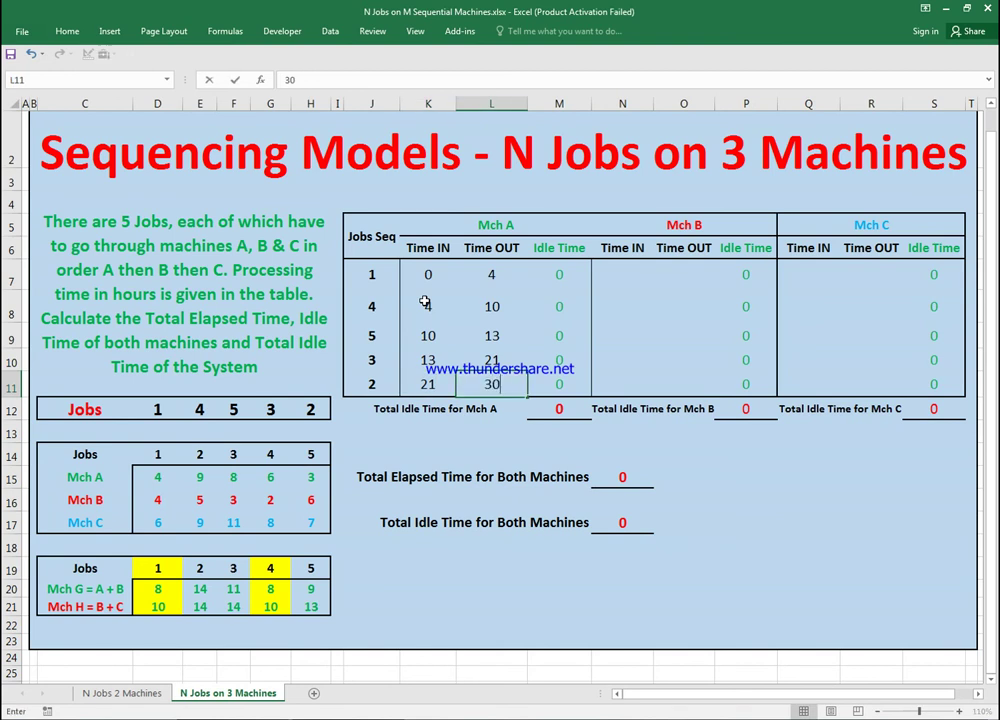
Enter job 1's Mch B times in row 7: Time IN 4 and Time OUT 8
{"action": "left_click", "coordinate": [632, 279]}
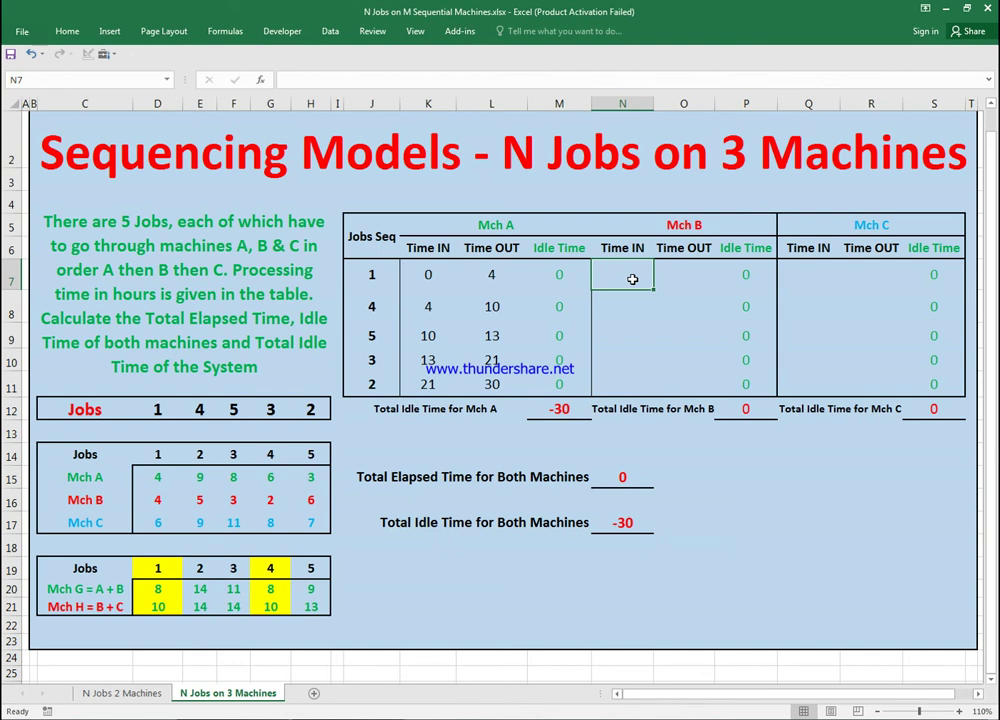
{"action": "type", "text": "4"}
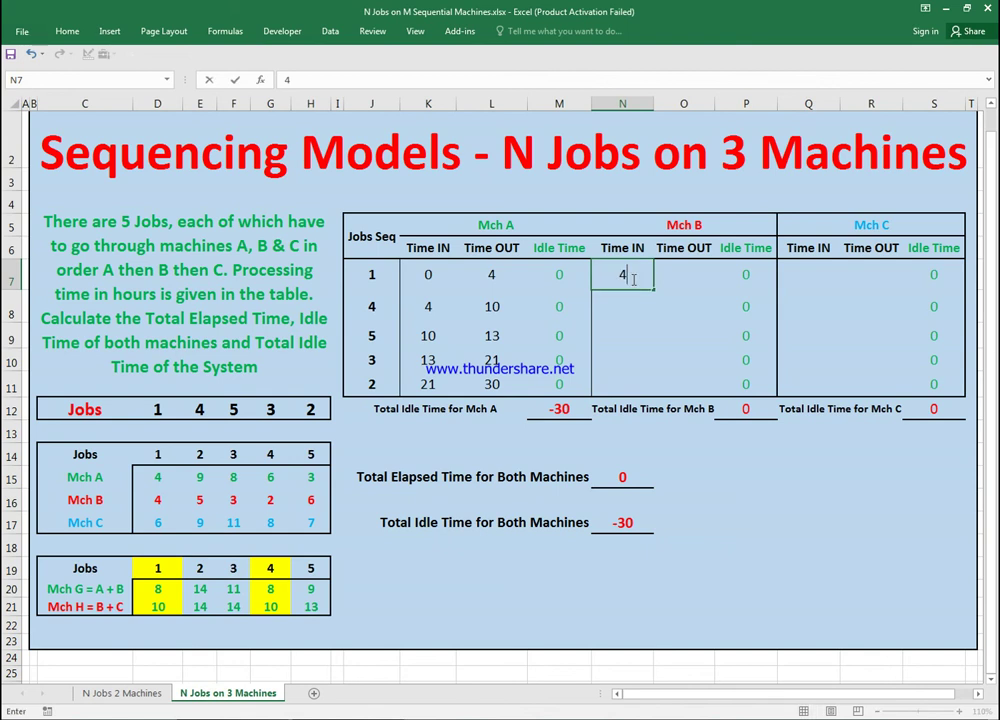
{"action": "key", "text": "Tab"}
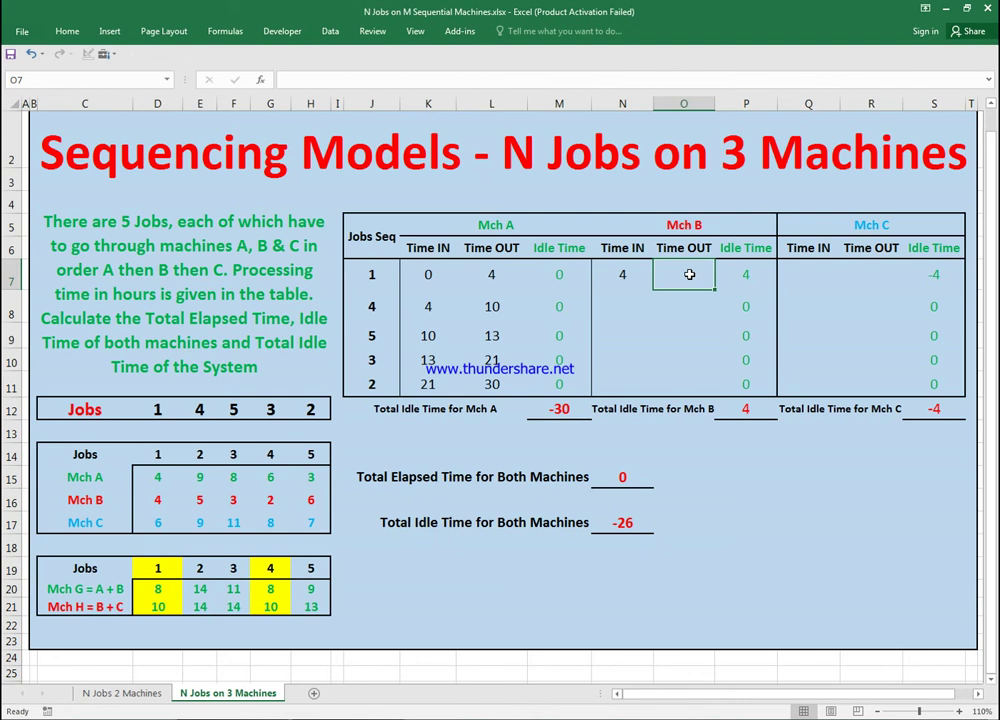
{"action": "type", "text": "8"}
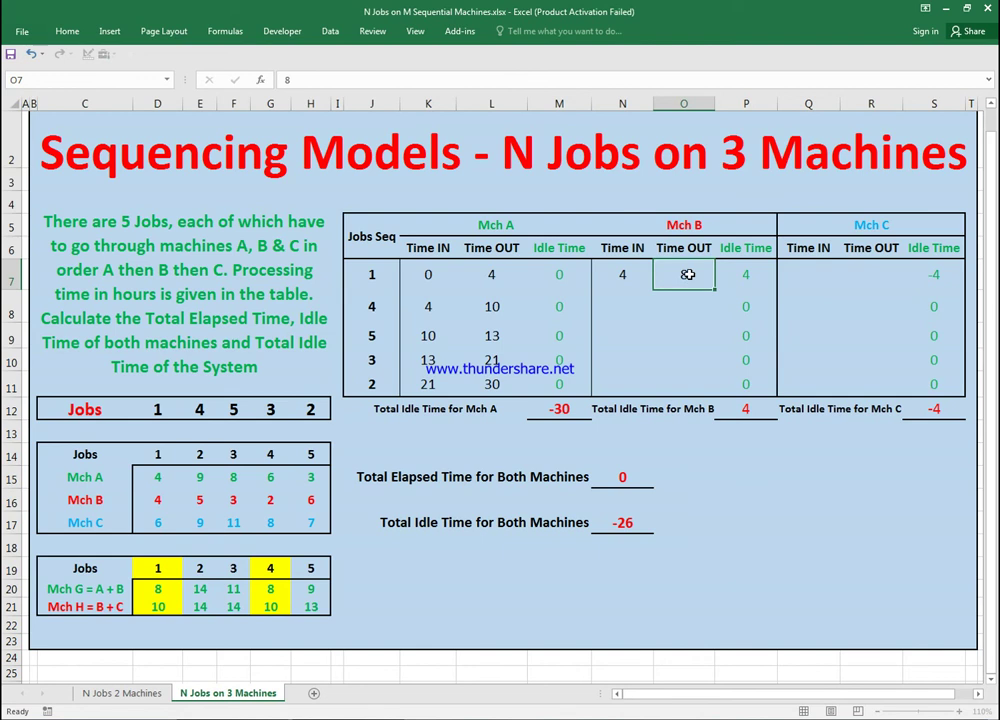
{"action": "key", "text": "Return"}
{"action": "key", "text": "Left"}
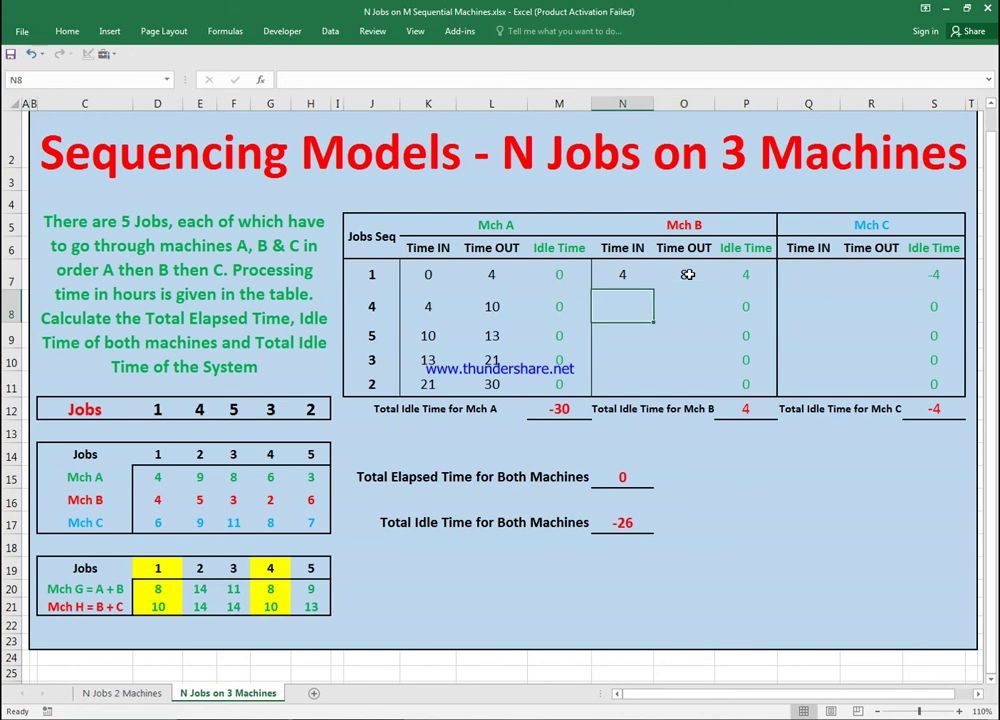
Keep the Home commands permanently displayed above the sheet and reduce the sheet zoom to 100%
{"action": "left_click", "coordinate": [672, 215]}
{"action": "left_click", "coordinate": [70, 36]}
{"action": "left_click", "coordinate": [984, 100]}
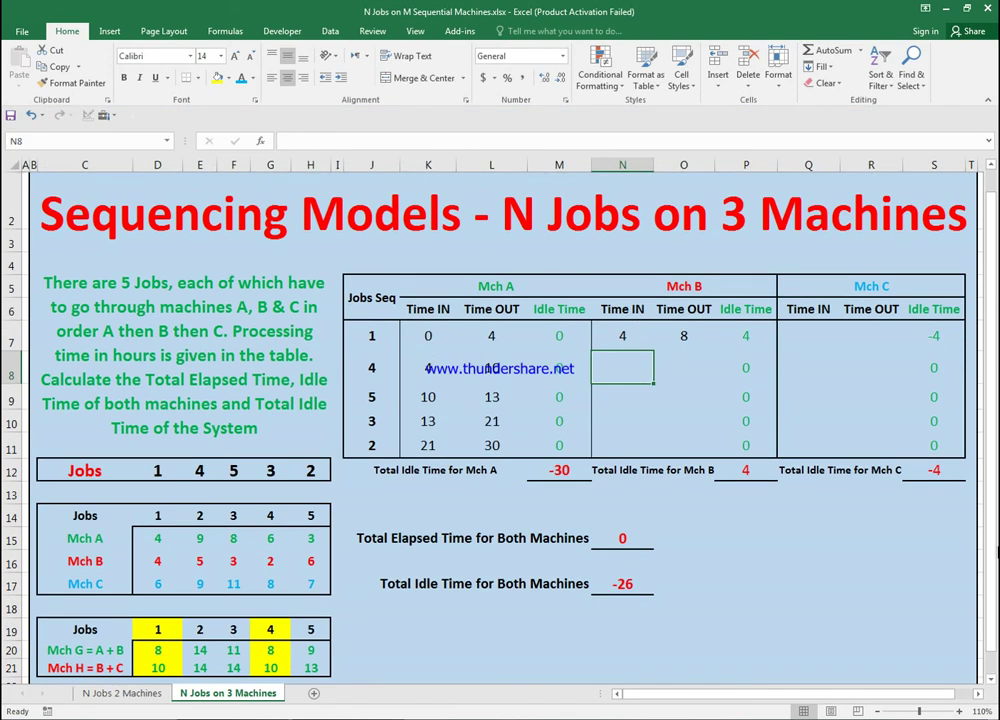
{"action": "left_click", "coordinate": [877, 712]}
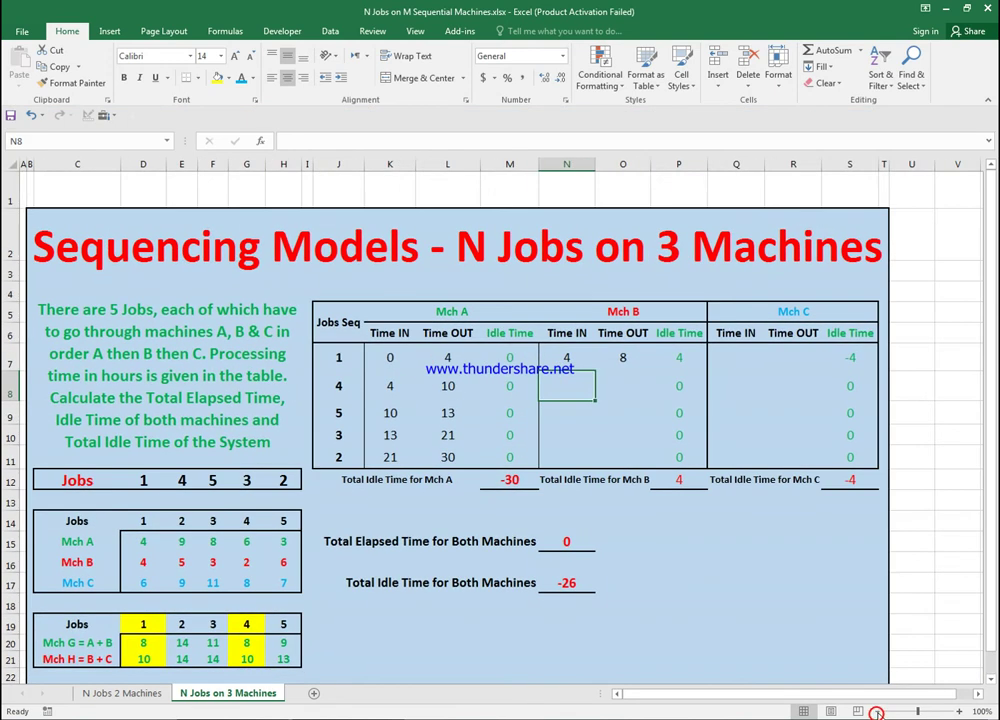
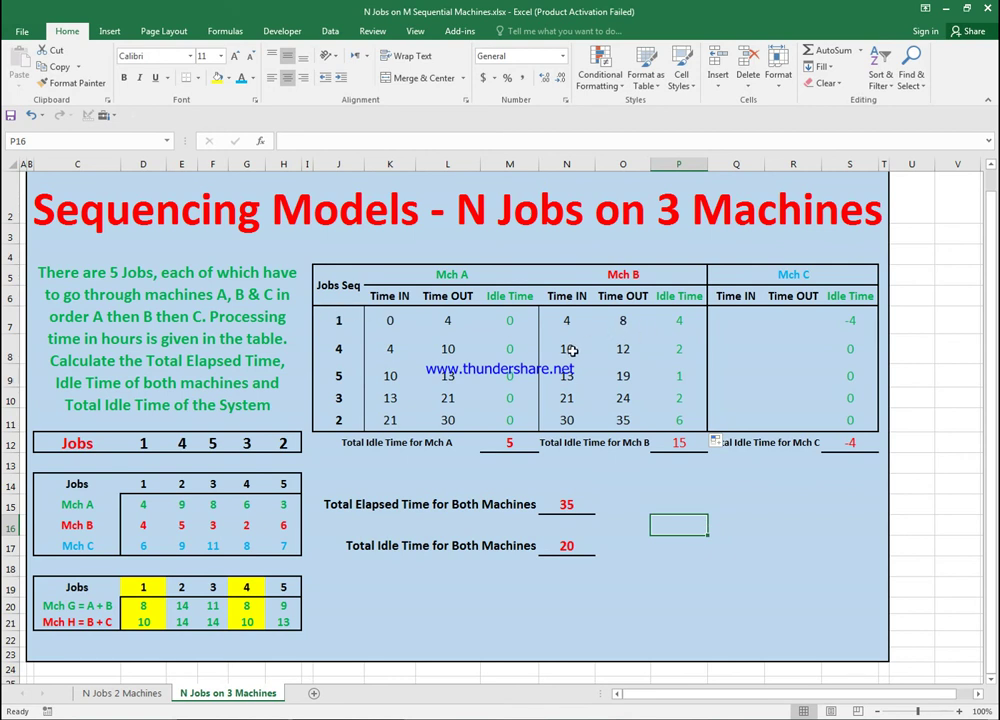
{"action": "left_click", "coordinate": [903, 718]}
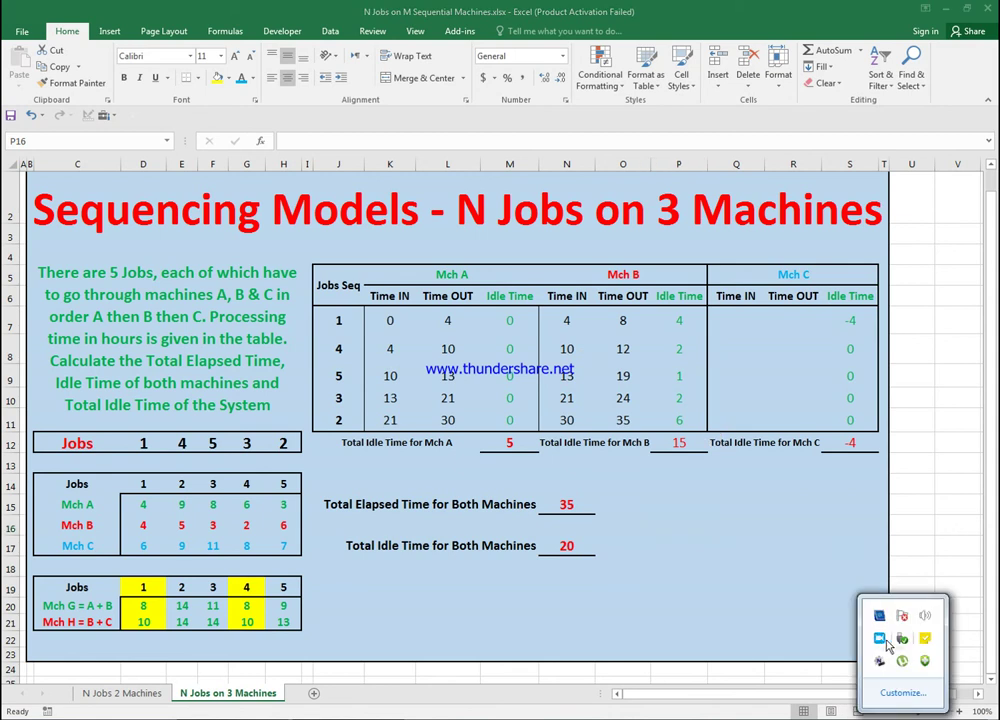
{"action": "left_click", "coordinate": [670, 458]}
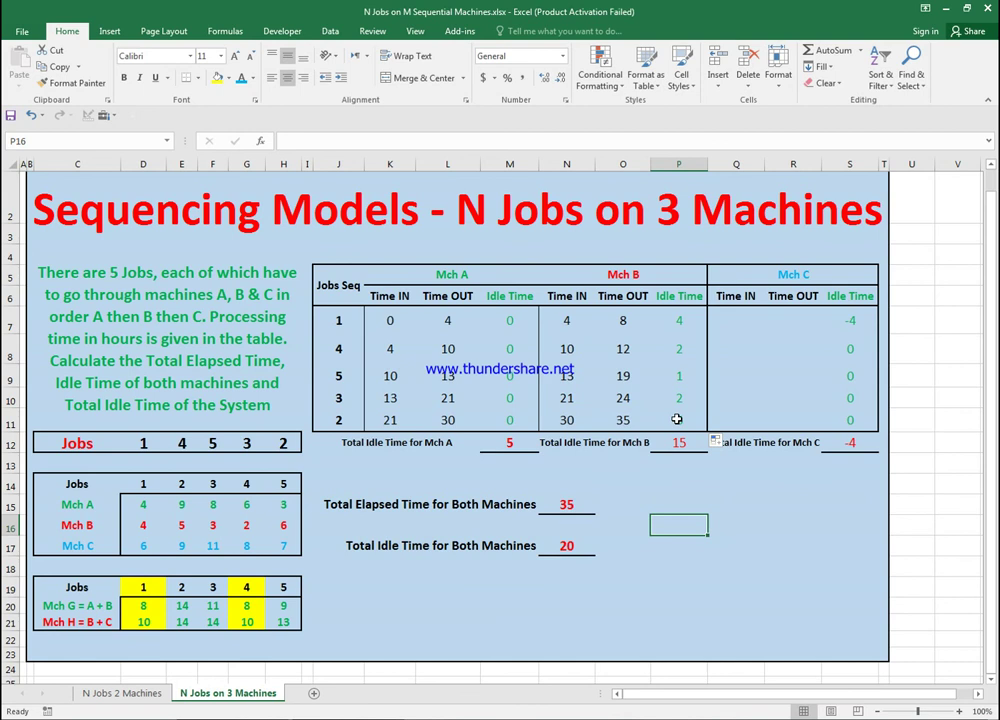
Inspect the formulas behind Mch B's total idle time, job 1's Mch B idle time and Mch A's total idle time
{"action": "left_click", "coordinate": [679, 442]}
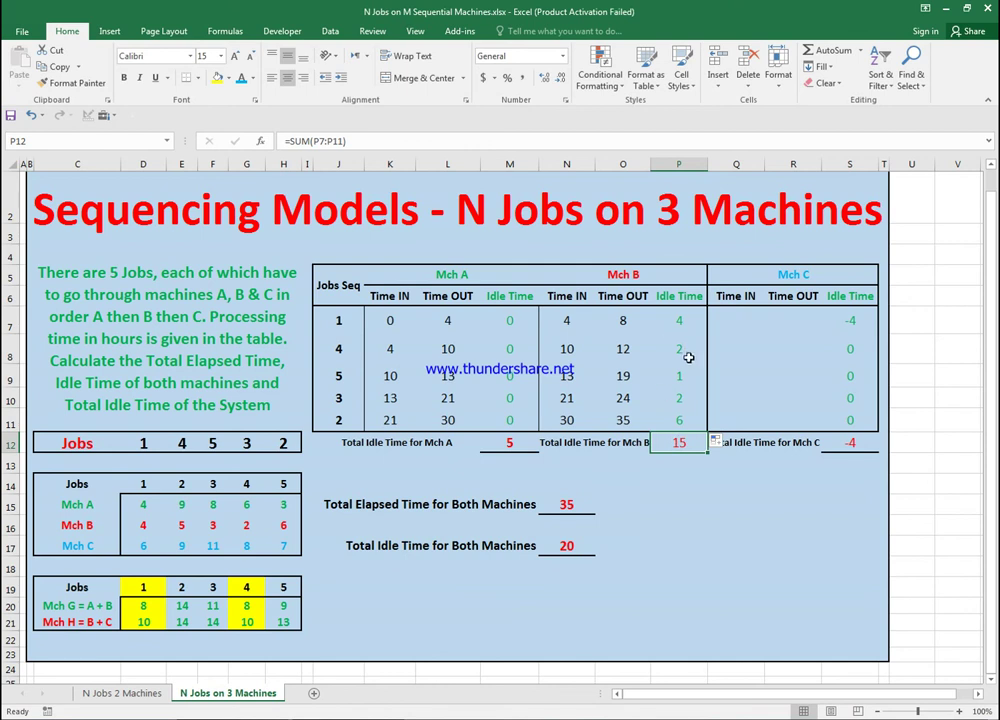
{"action": "left_click", "coordinate": [686, 320]}
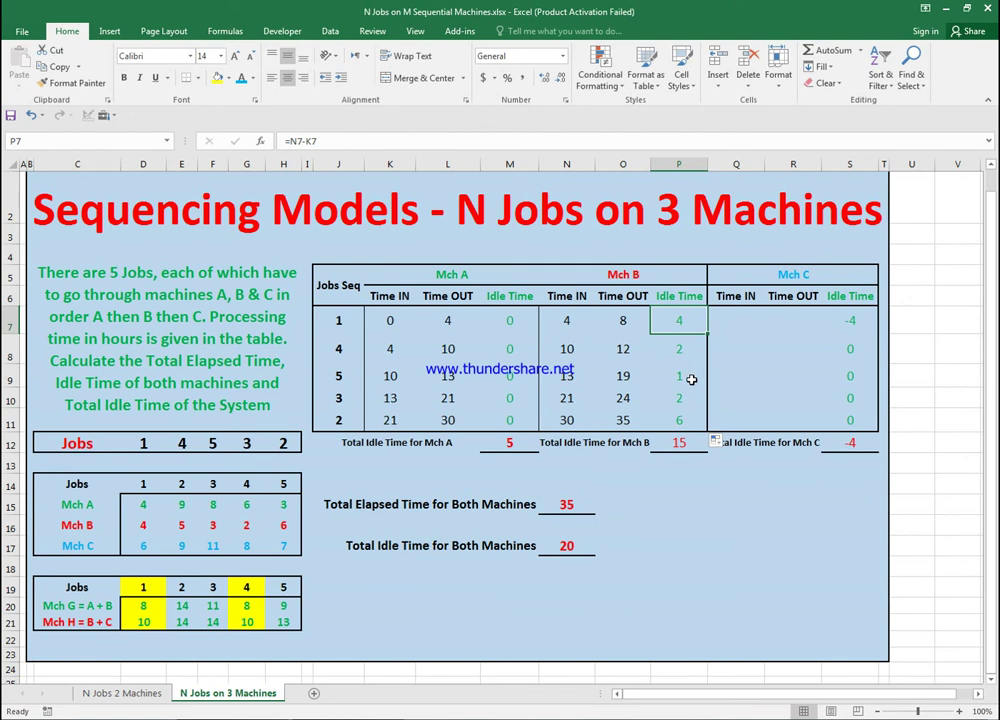
{"action": "left_click", "coordinate": [510, 444]}
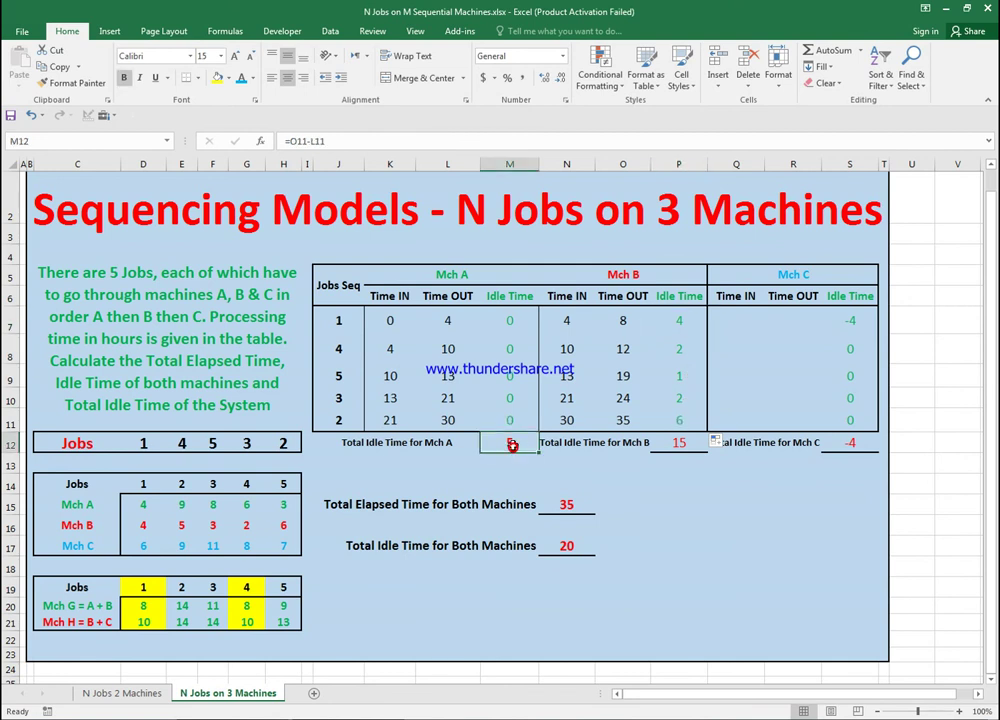
{"action": "left_click", "coordinate": [627, 446]}
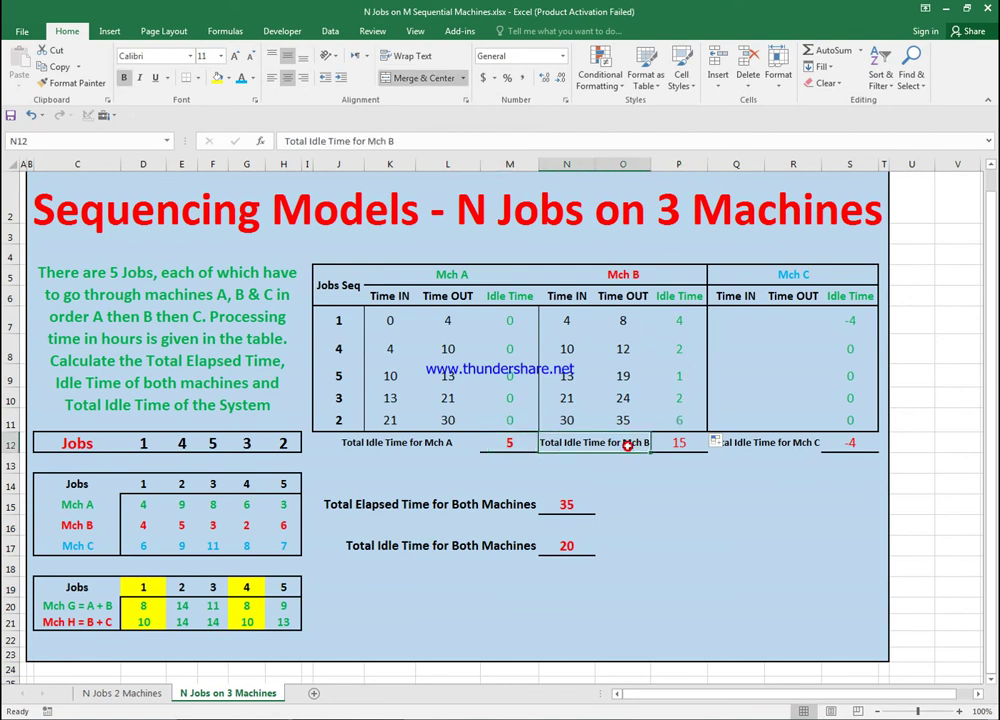
{"action": "left_click", "coordinate": [681, 477]}
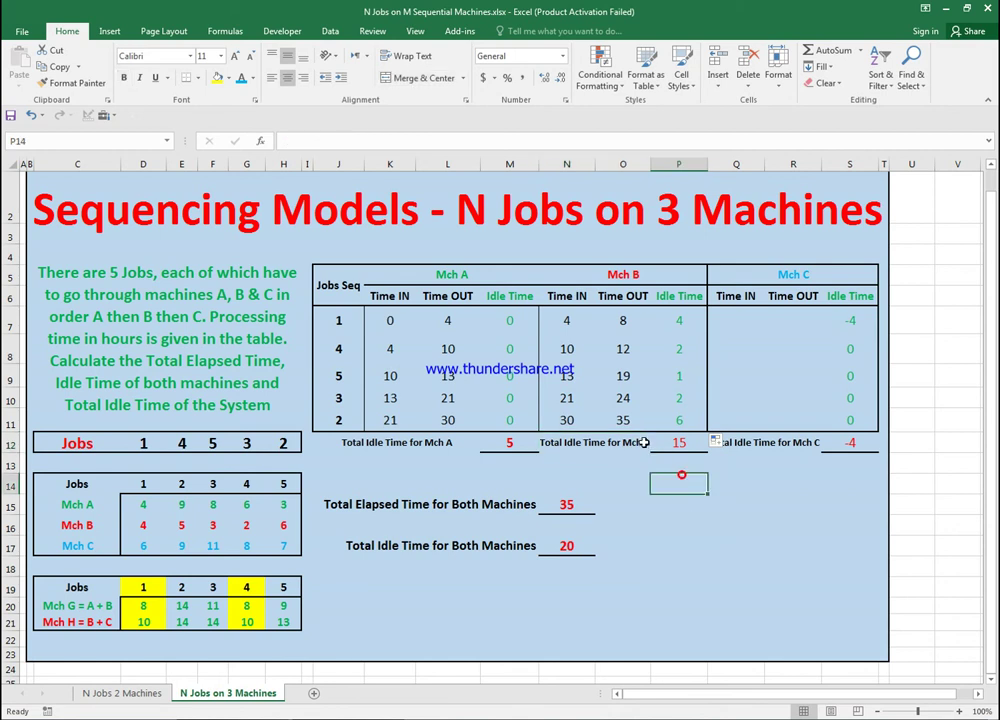
Enter job 1's Mch C times in row 7: Time IN 8 and Time OUT 14
{"action": "left_click", "coordinate": [738, 317]}
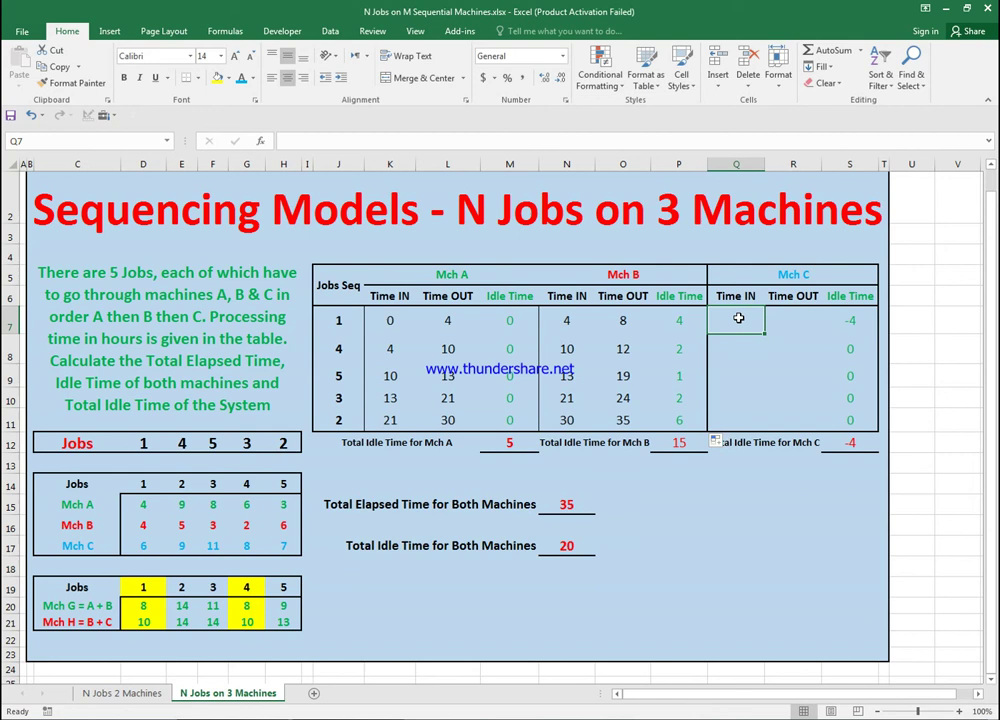
{"action": "type", "text": "8"}
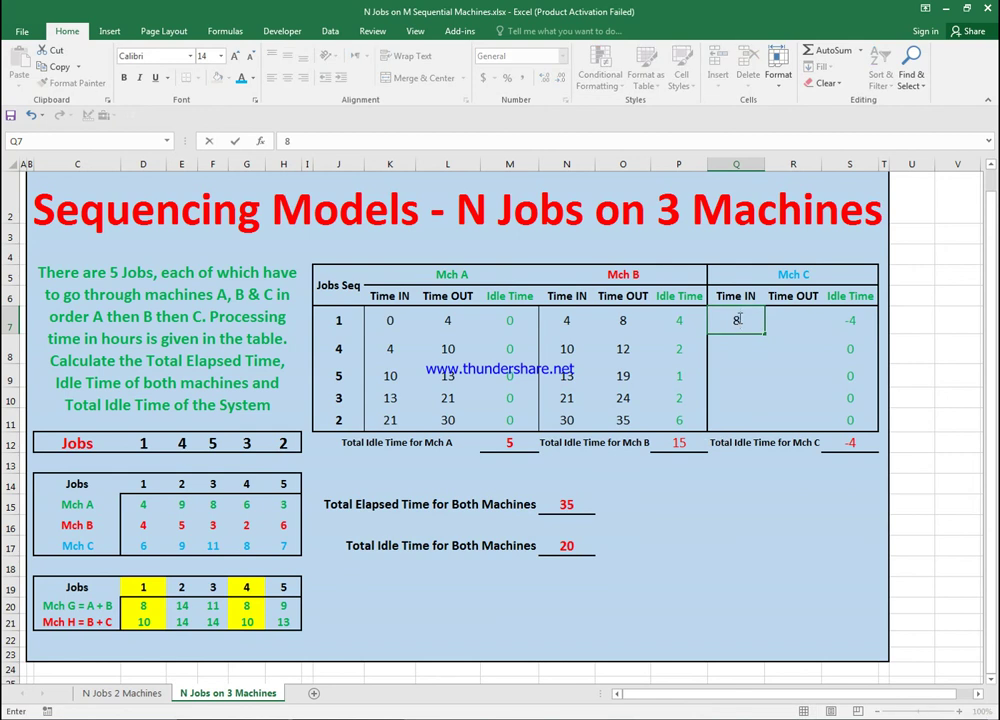
{"action": "left_click", "coordinate": [807, 317]}
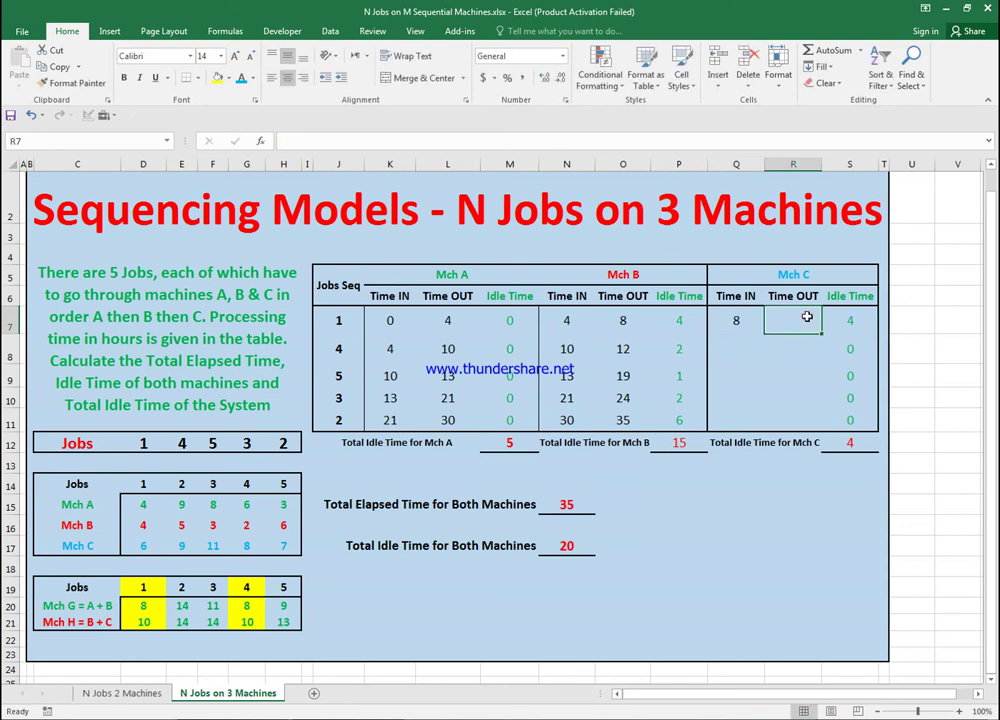
{"action": "type", "text": "14"}
{"action": "left_click", "coordinate": [778, 354]}
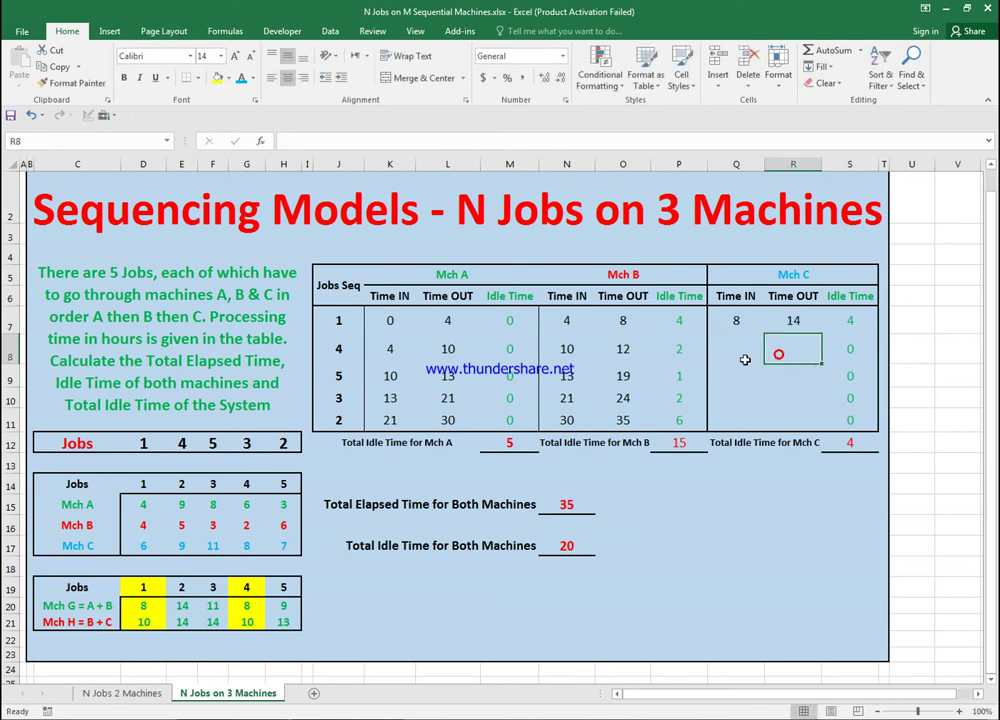
Copy job 4's Mch B Time IN formula from N8 to the Mch C Time IN cell Q8 and fill it down to Q11
{"action": "left_click", "coordinate": [726, 347]}
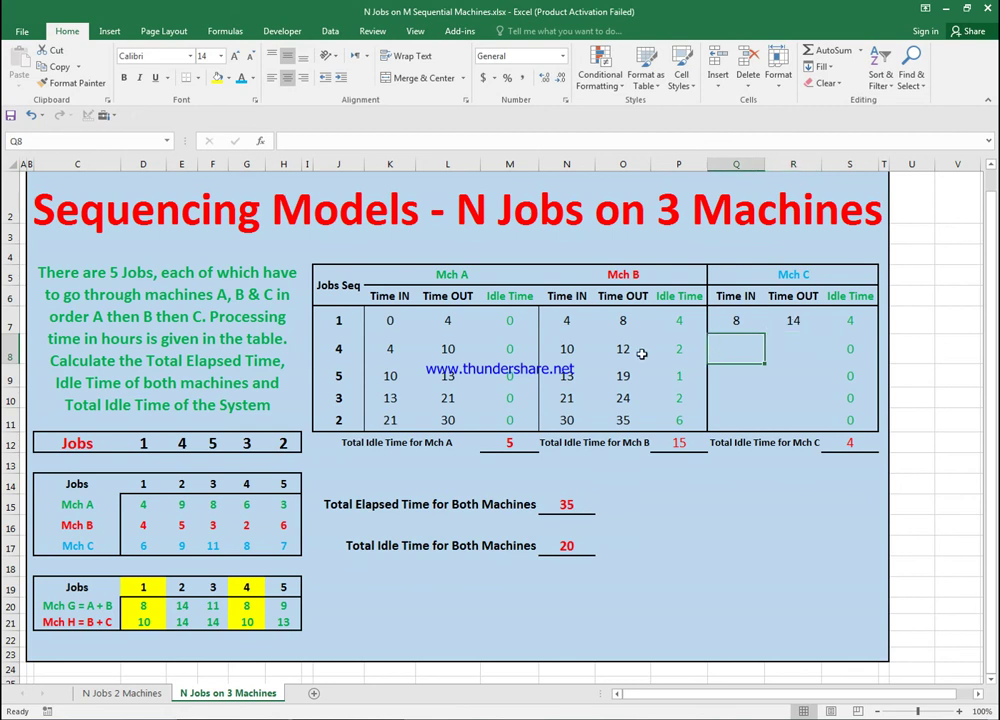
{"action": "left_click", "coordinate": [567, 348]}
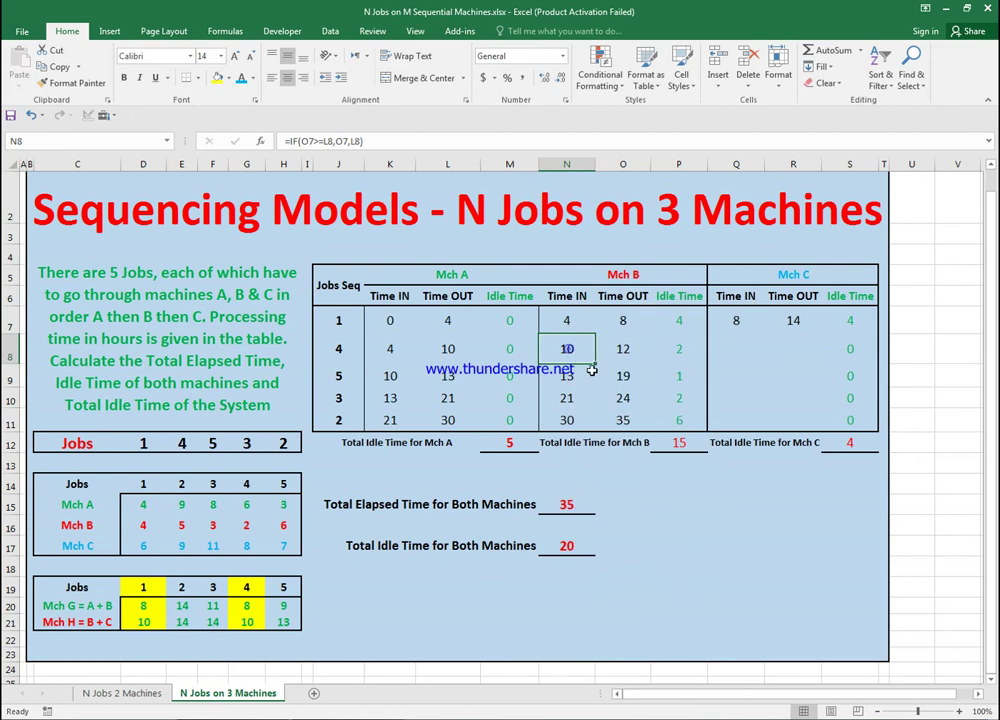
{"action": "right_click", "coordinate": [588, 356]}
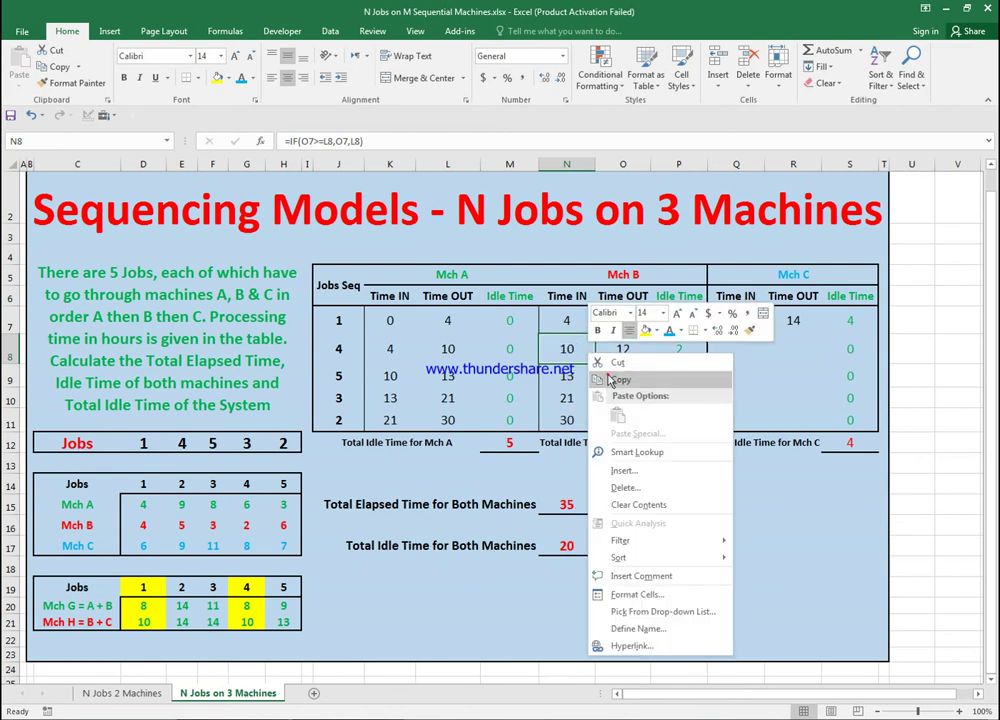
{"action": "left_click", "coordinate": [612, 380]}
{"action": "left_click", "coordinate": [727, 350]}
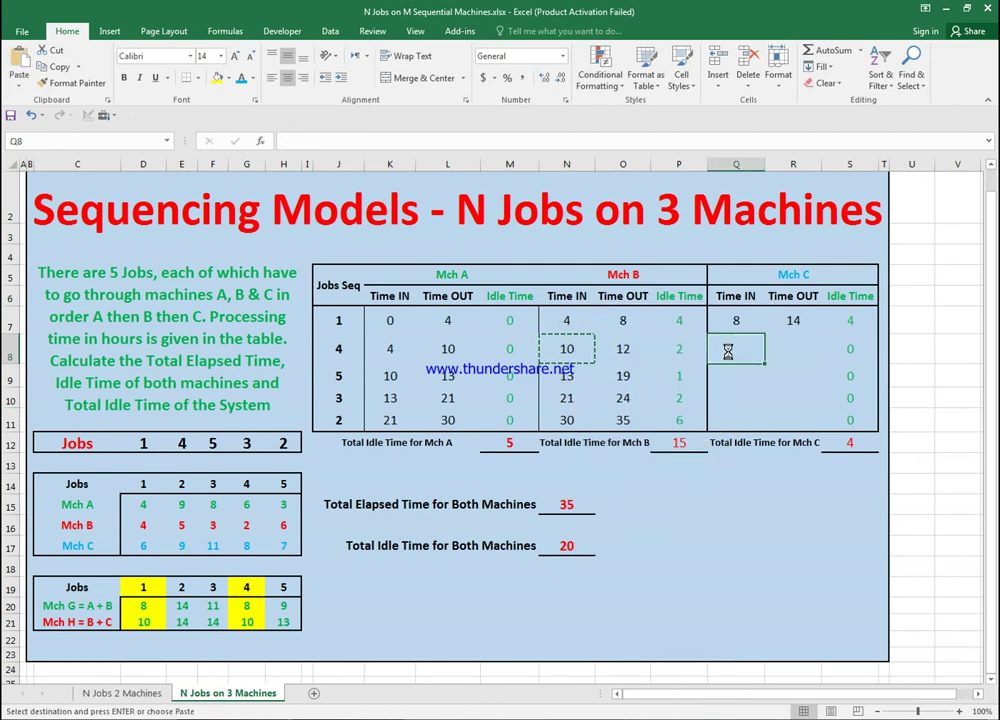
{"action": "key", "text": "Return"}
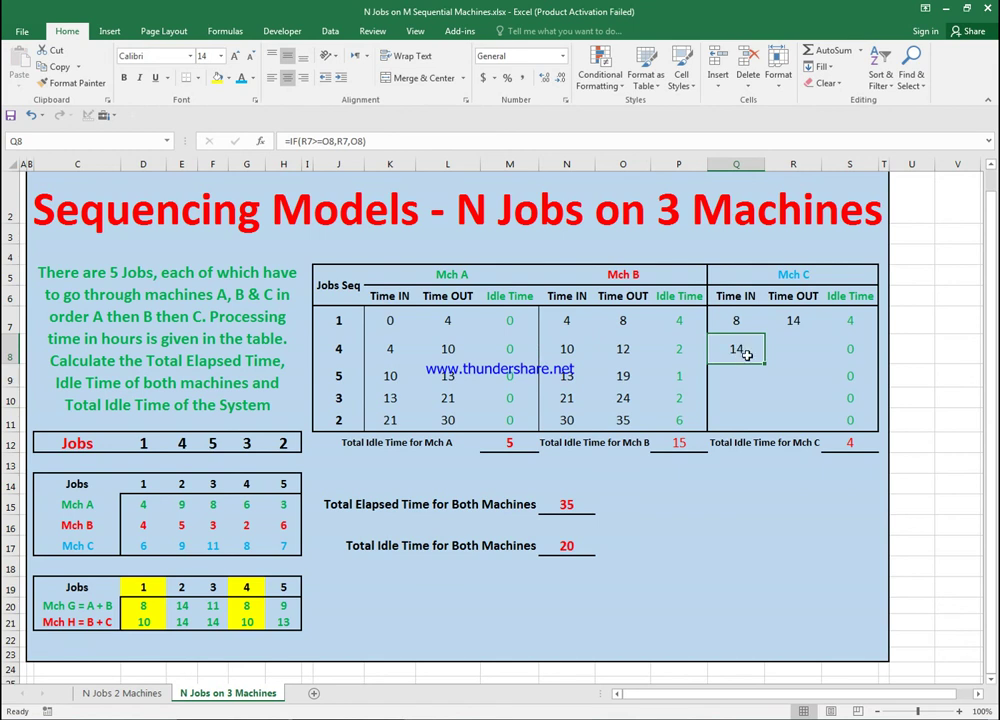
{"action": "left_click_drag", "start_coordinate": [764, 362], "coordinate": [766, 420]}
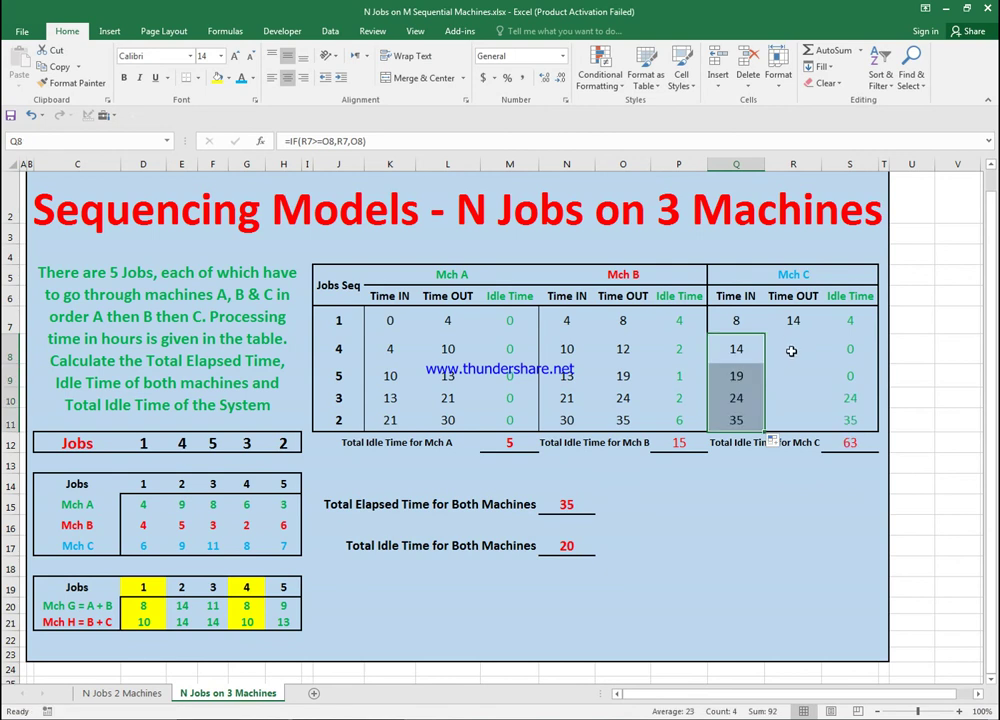
Enter the Mch C Time OUT values 22 for job 4 and 29 for job 5, dismissing the Windows color scheme prompt
{"action": "left_click", "coordinate": [791, 351]}
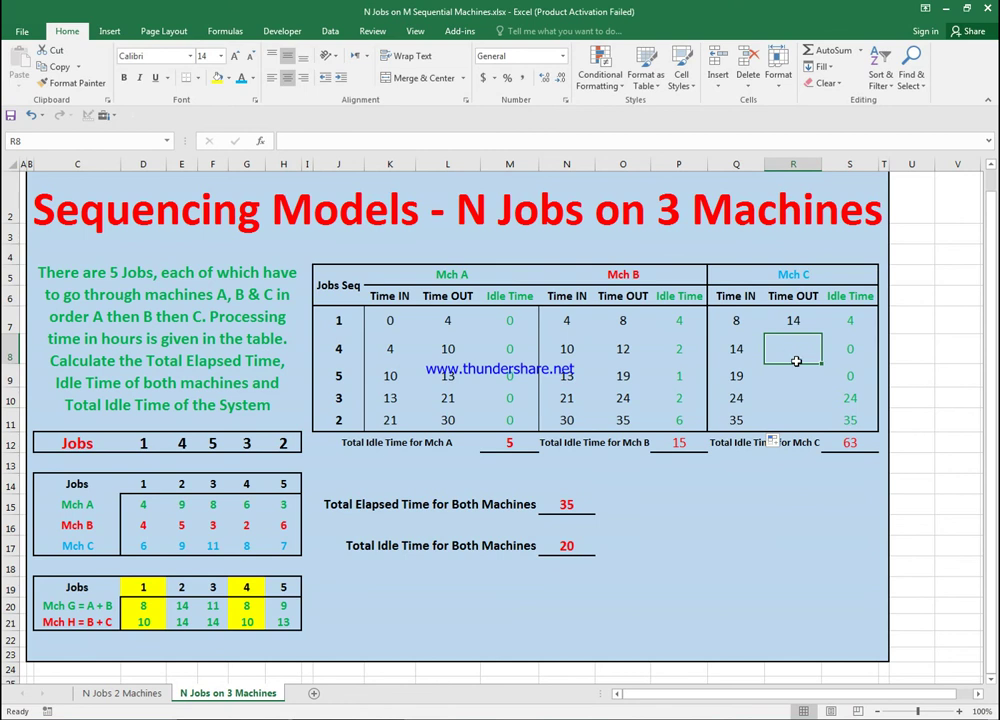
{"action": "type", "text": "22"}
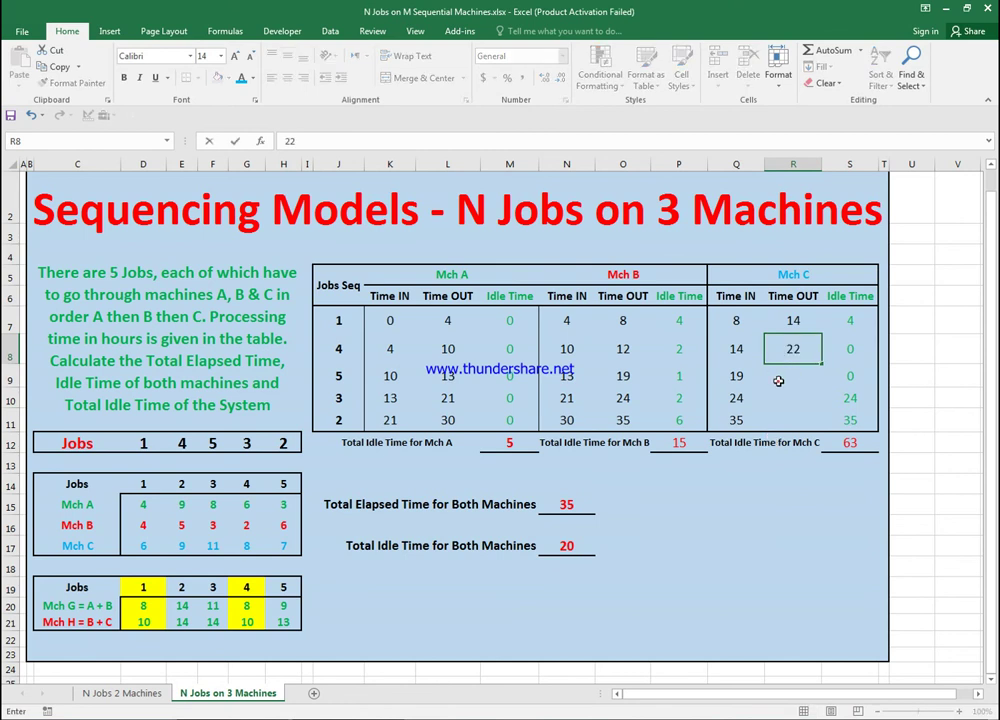
{"action": "key", "text": "Return"}
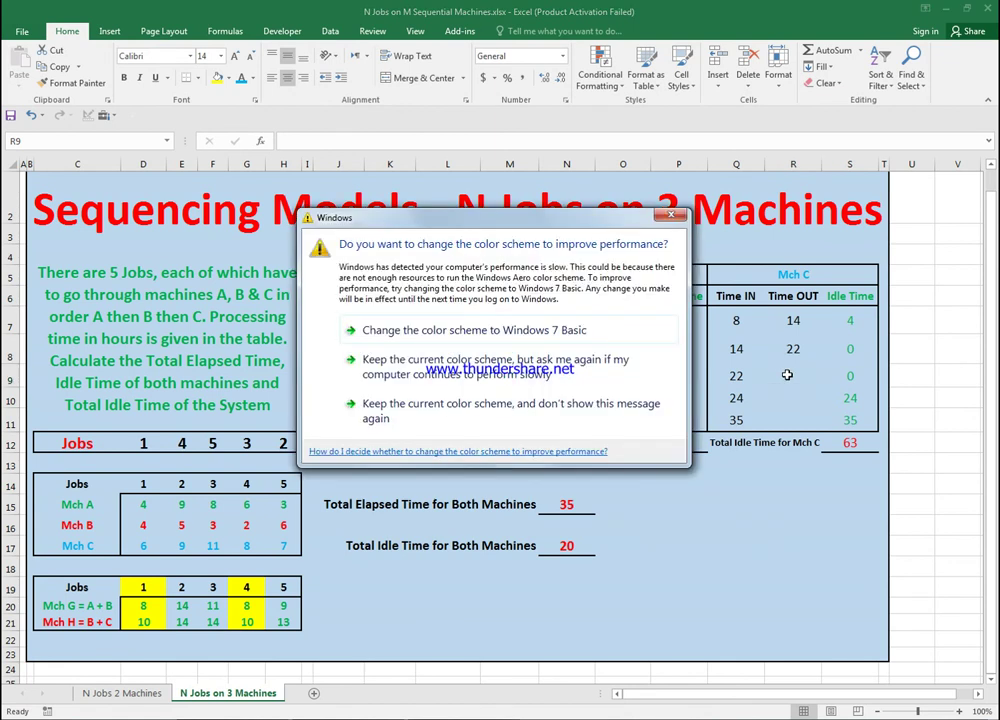
{"action": "left_click", "coordinate": [671, 216]}
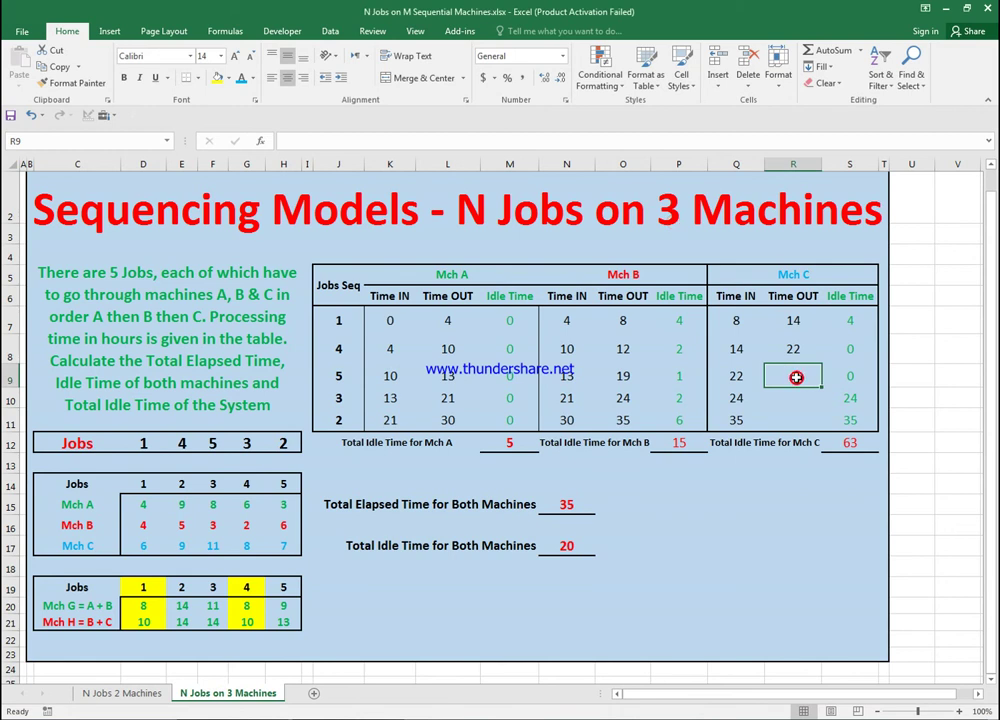
{"action": "type", "text": "29"}
{"action": "key", "text": "Return"}
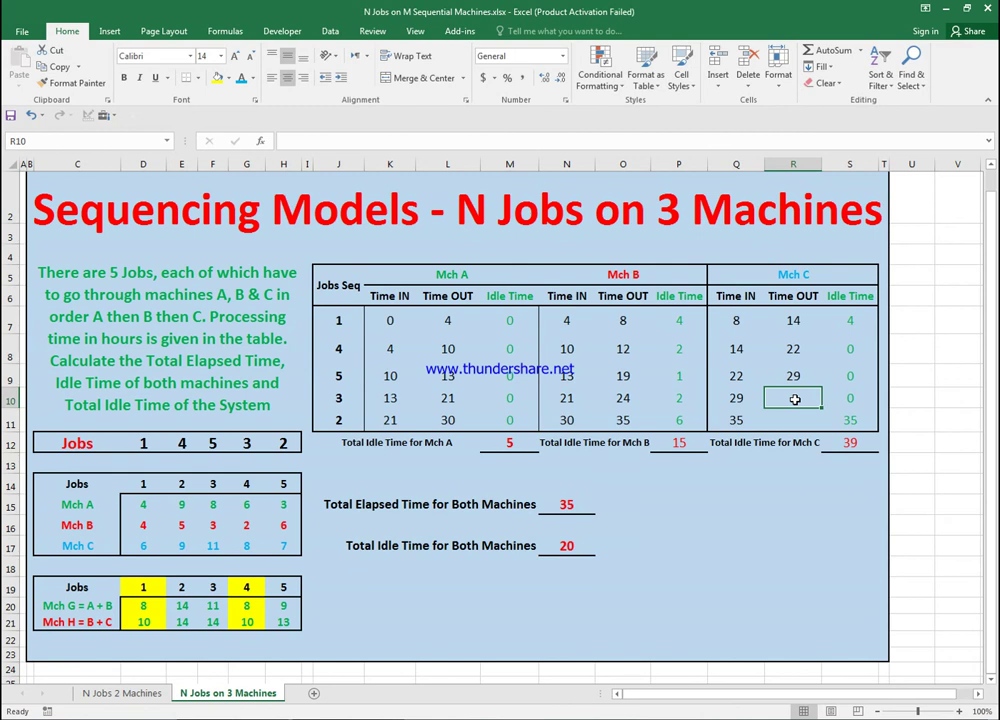
Enter the Mch C Time OUT values 40 for job 3 in R10 and 49 for job 2 in R11
{"action": "key", "text": "ctrl+v"}
{"action": "left_click", "coordinate": [793, 420]}
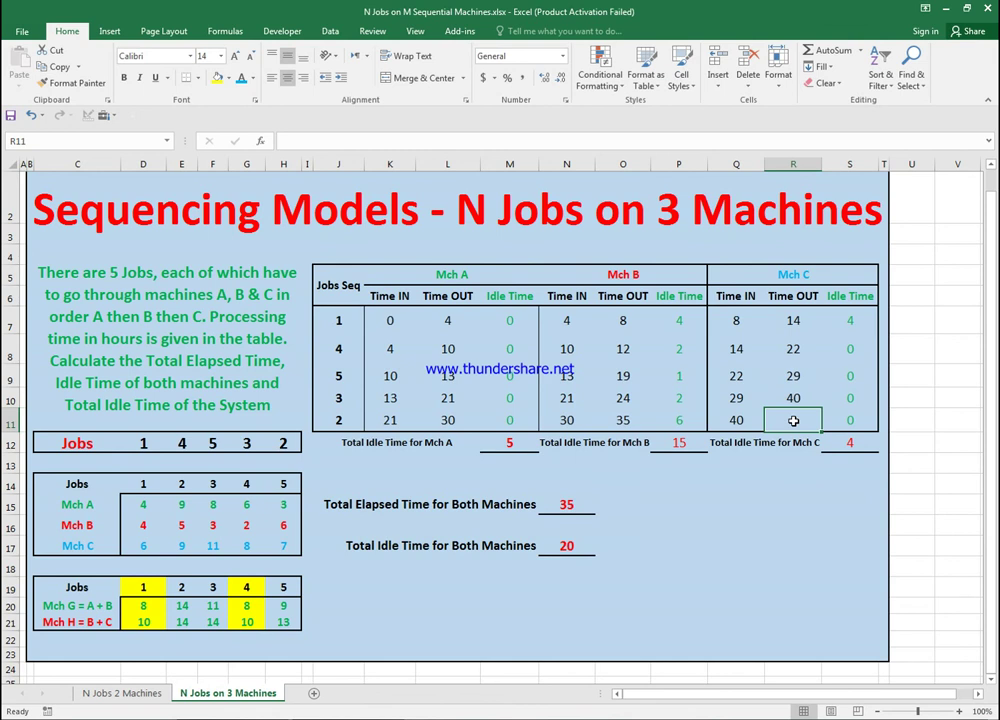
{"action": "key", "text": "ctrl+v"}
{"action": "left_click", "coordinate": [779, 489]}
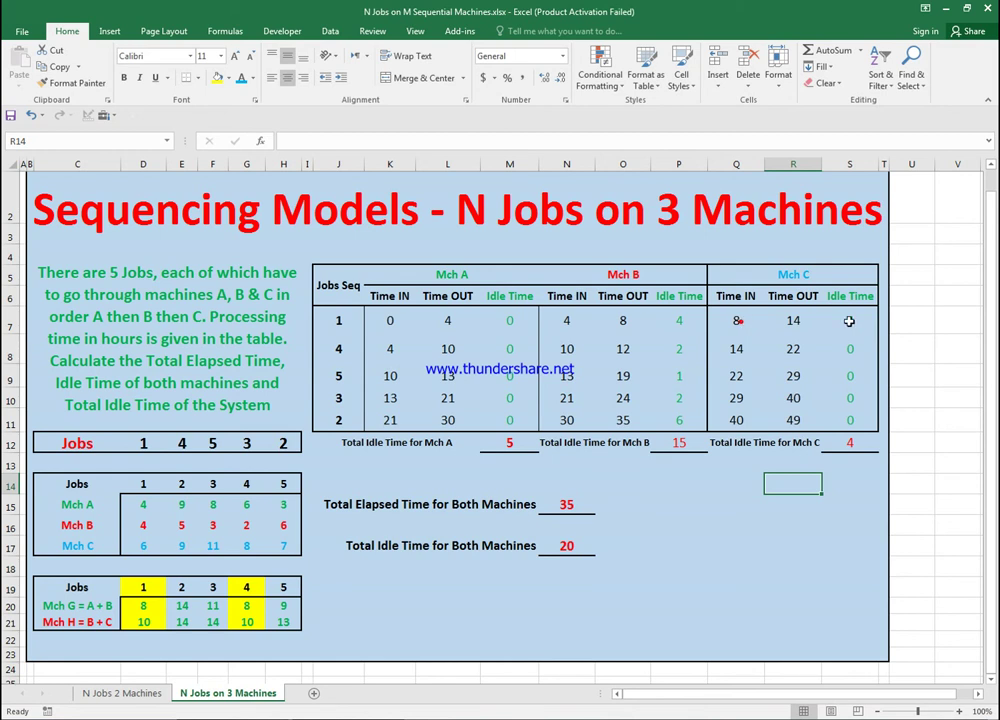
Replace job 1's Mch C Idle Time formula in S7 with =Q7-K7
{"action": "left_click", "coordinate": [742, 320]}
{"action": "left_click", "coordinate": [855, 318]}
{"action": "double_click", "coordinate": [855, 320]}
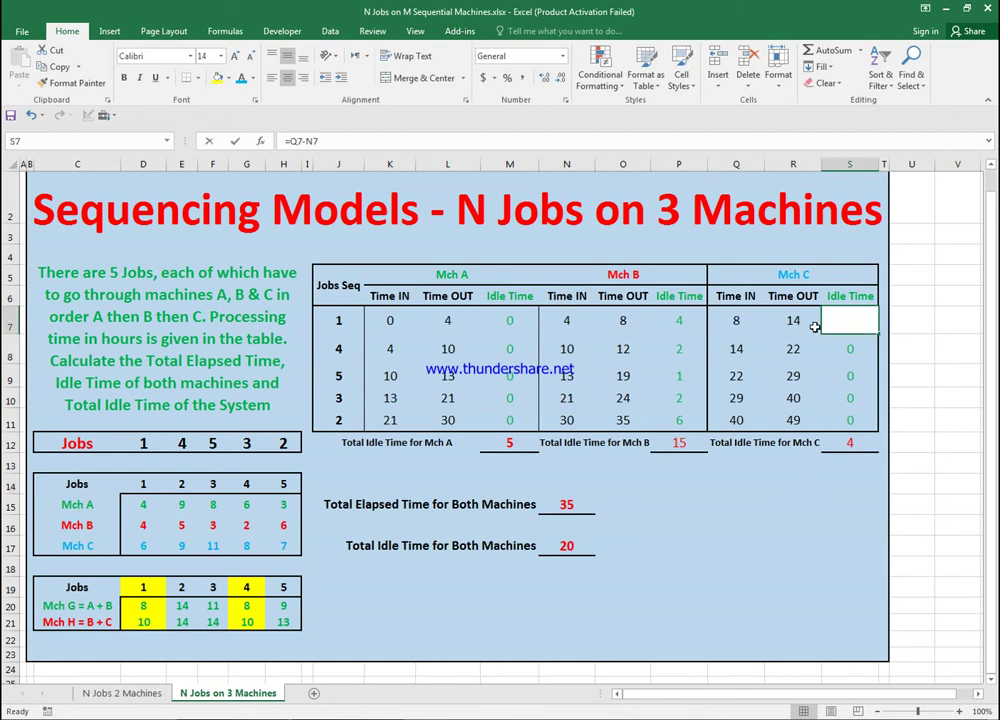
{"action": "type", "text": "="}
{"action": "left_click", "coordinate": [741, 320]}
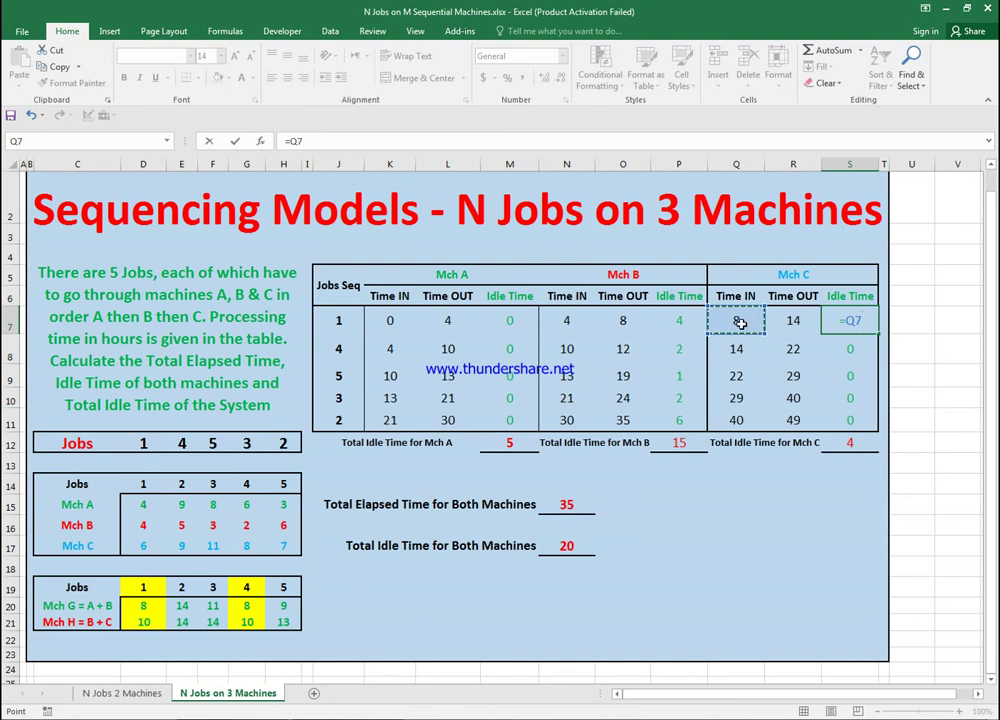
{"action": "type", "text": "-"}
{"action": "left_click", "coordinate": [397, 320]}
{"action": "key", "text": "Return"}
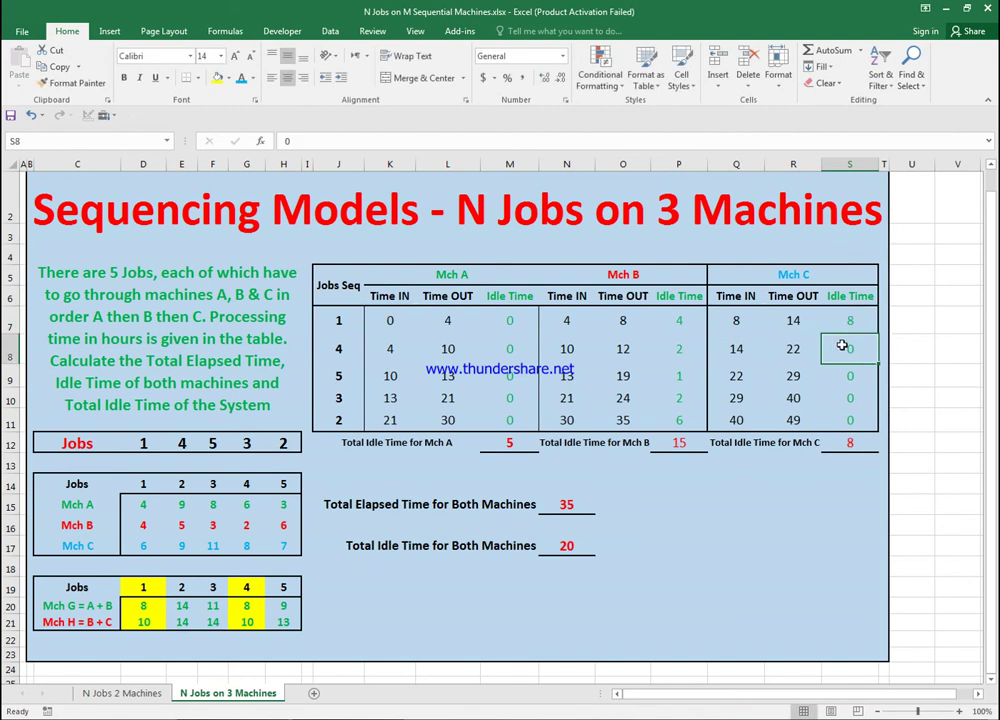
Calculate job 4's Mch C Idle Time in S8 with =Q8-R7 and fill the formula down to S11
{"action": "type", "text": "="}
{"action": "left_click", "coordinate": [737, 349]}
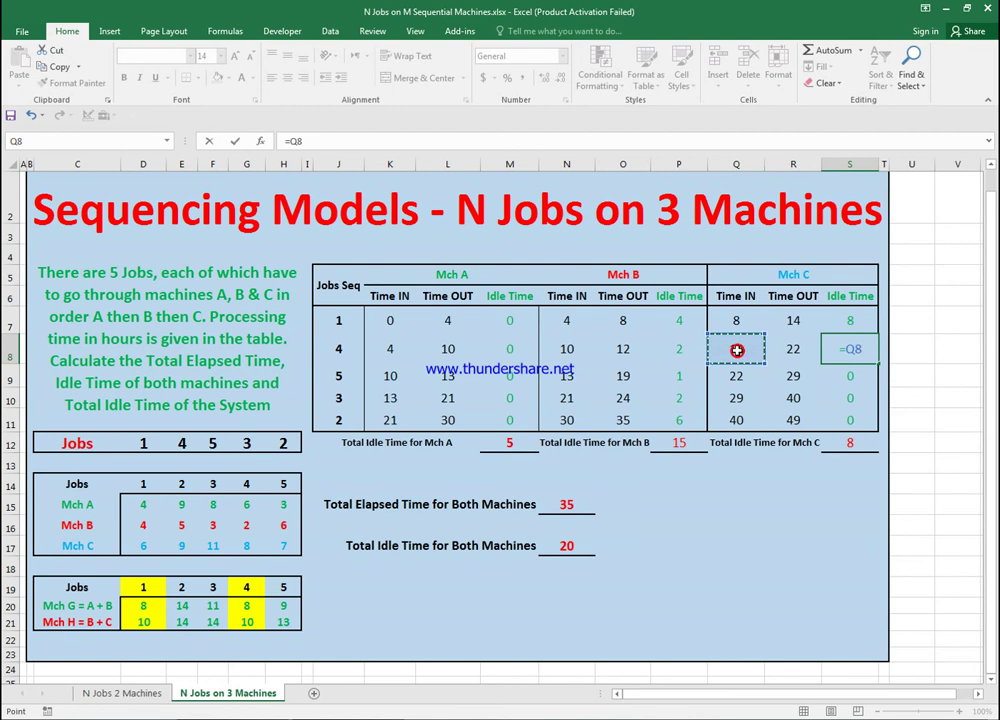
{"action": "type", "text": "-"}
{"action": "left_click", "coordinate": [790, 321]}
{"action": "key", "text": "Return"}
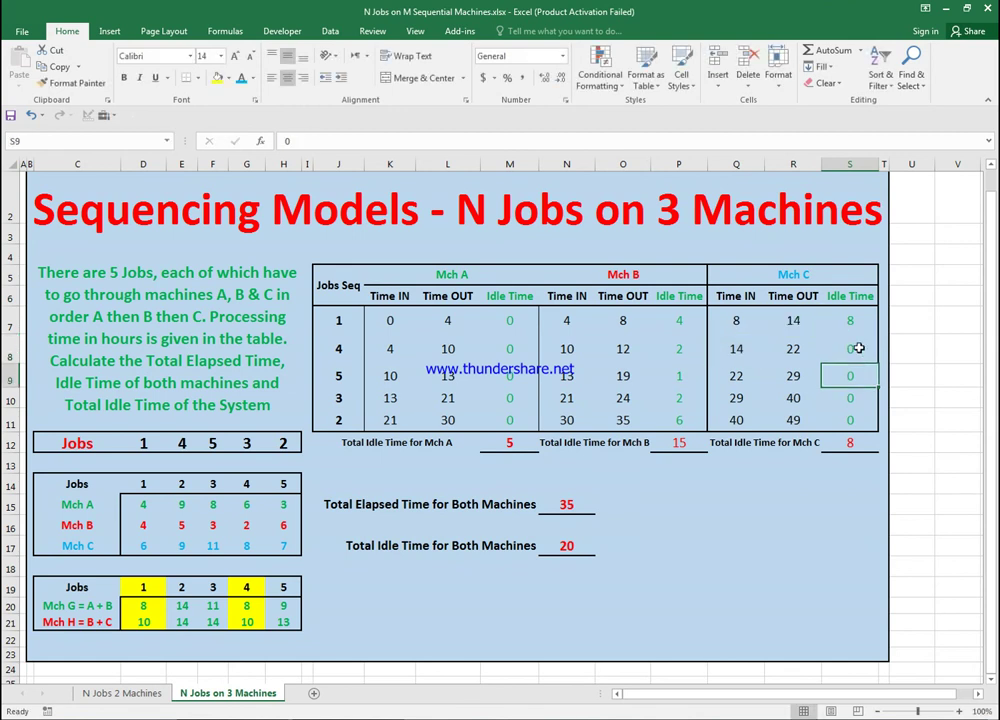
{"action": "left_click", "coordinate": [858, 348]}
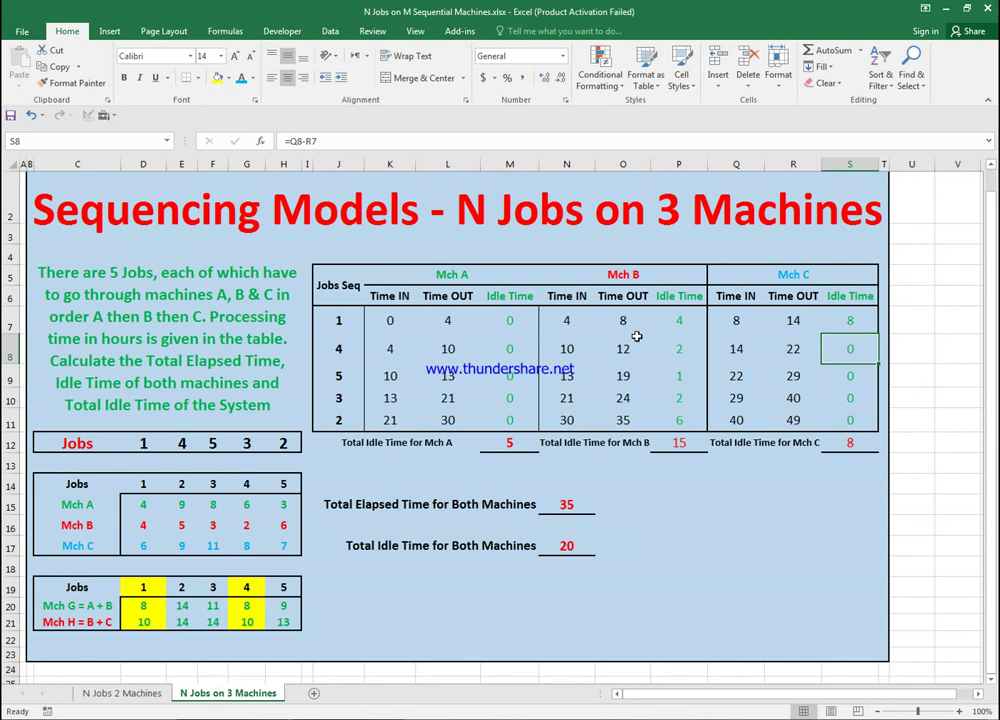
{"action": "left_click_drag", "start_coordinate": [877, 363], "coordinate": [866, 421]}
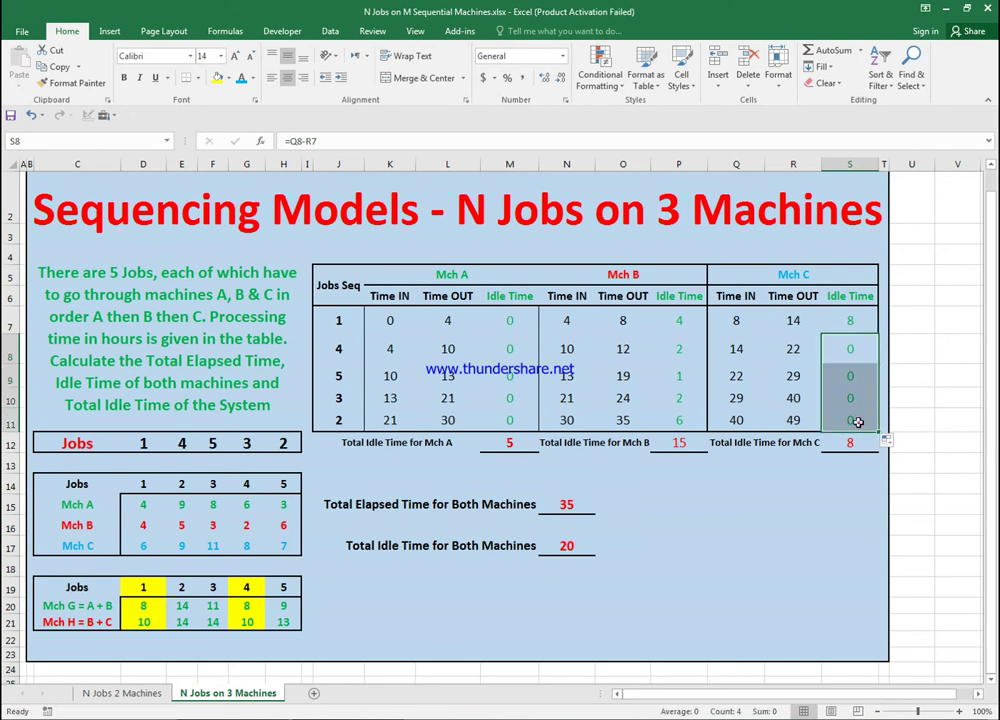
{"action": "left_click", "coordinate": [858, 422]}
{"action": "left_click", "coordinate": [795, 420]}
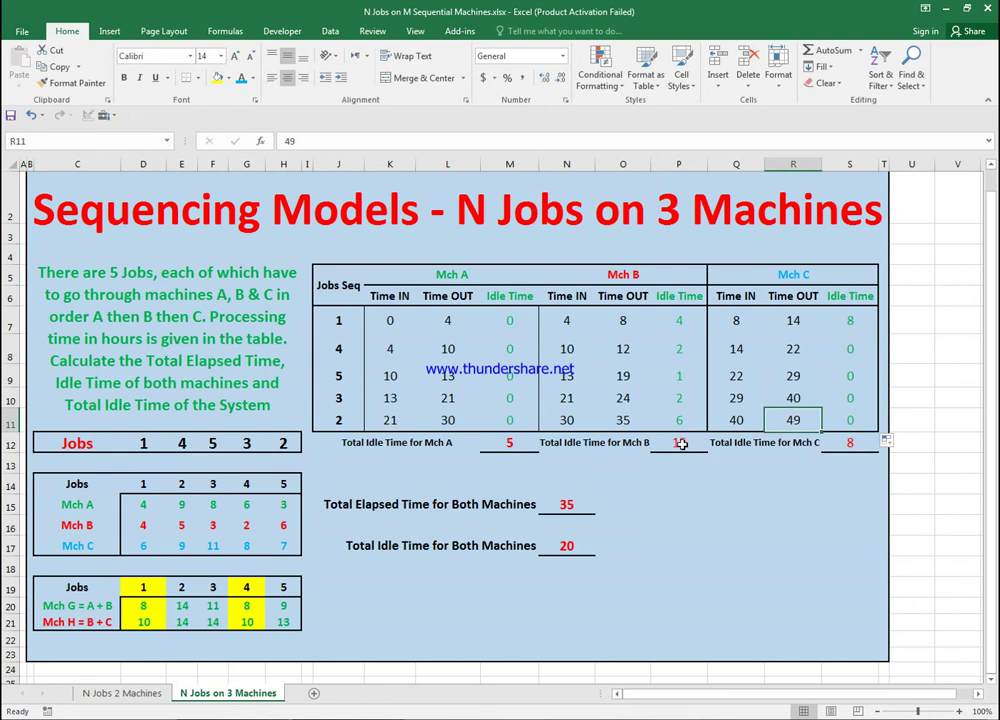
Replace the Total Idle Time for Mch A formula in M12 with =R11-L11
{"action": "left_click", "coordinate": [512, 443]}
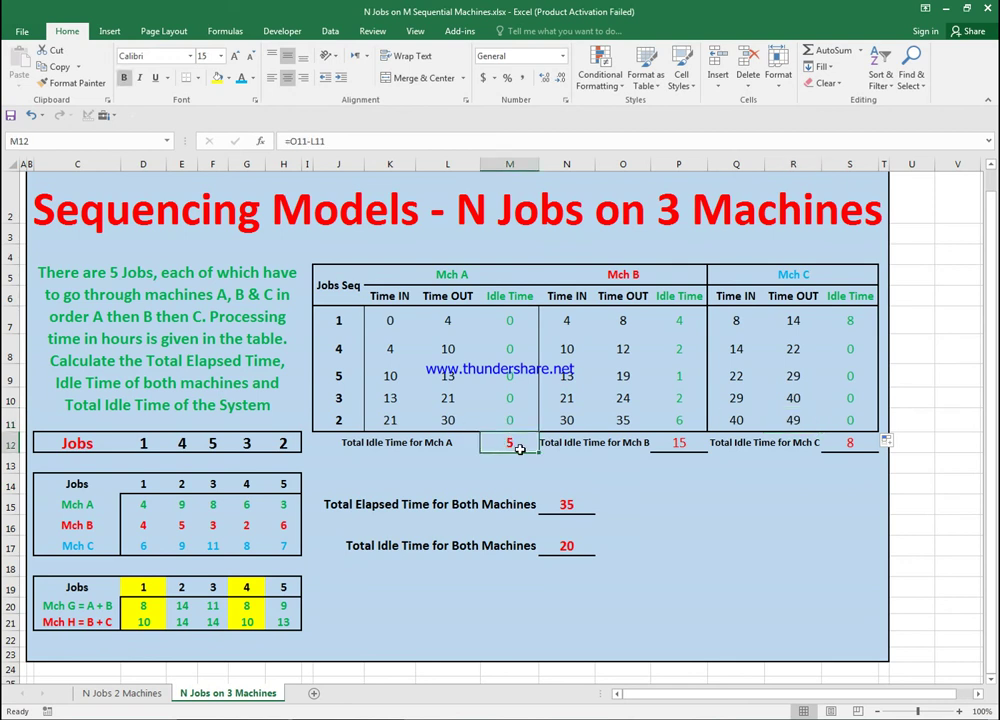
{"action": "type", "text": "="}
{"action": "left_click", "coordinate": [793, 420]}
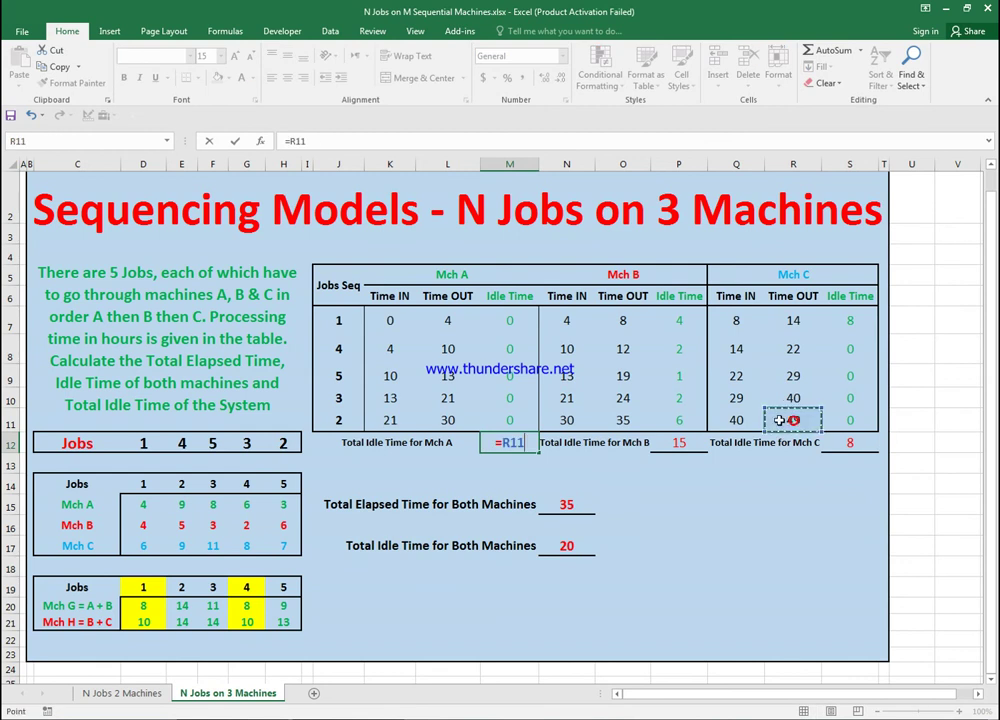
{"action": "type", "text": "0"}
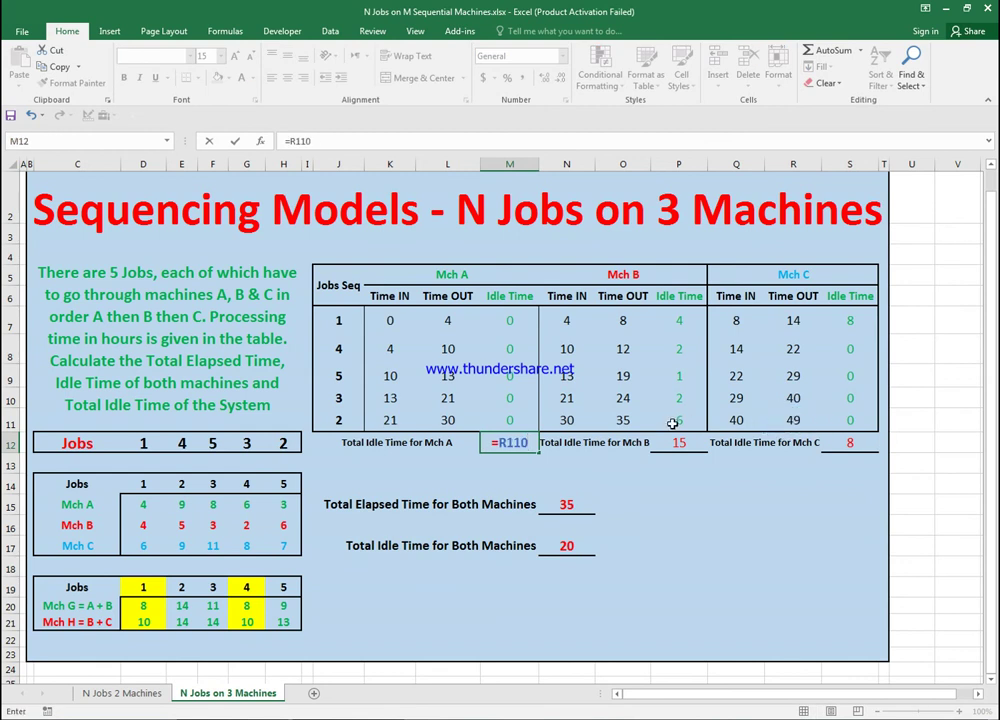
{"action": "key", "text": "BackSpace"}
{"action": "type", "text": "-"}
{"action": "left_click", "coordinate": [447, 420]}
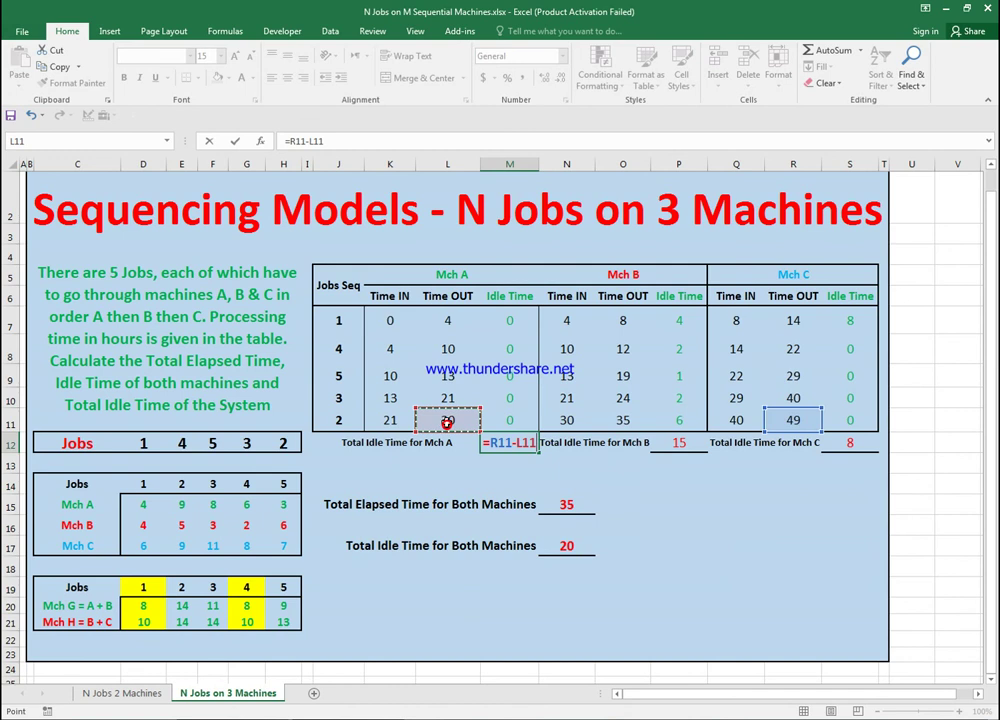
{"action": "key", "text": "Return"}
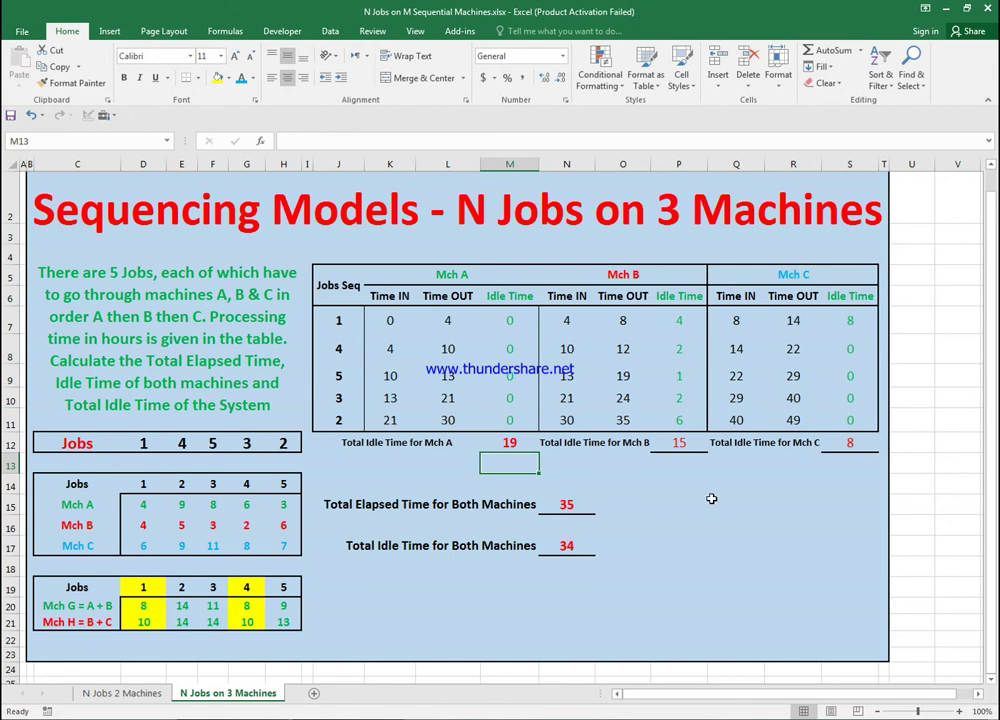
Extend the Total Idle Time for Mch B formula in P12 to =SUM(P7:P11)+(R11-O11)
{"action": "left_click", "coordinate": [632, 423]}
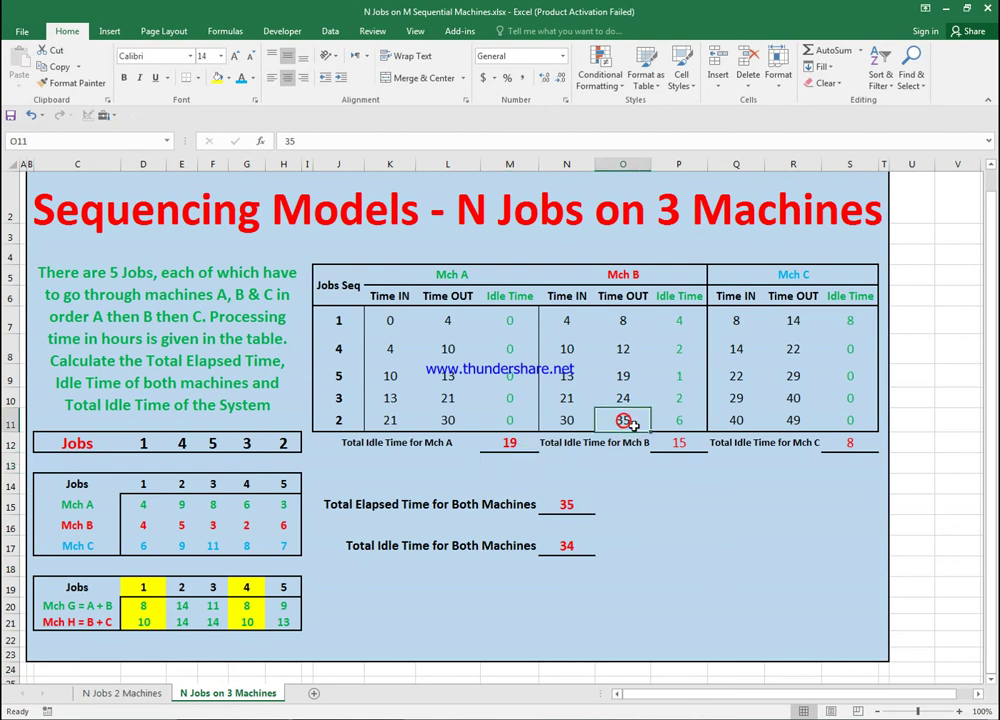
{"action": "double_click", "coordinate": [693, 443]}
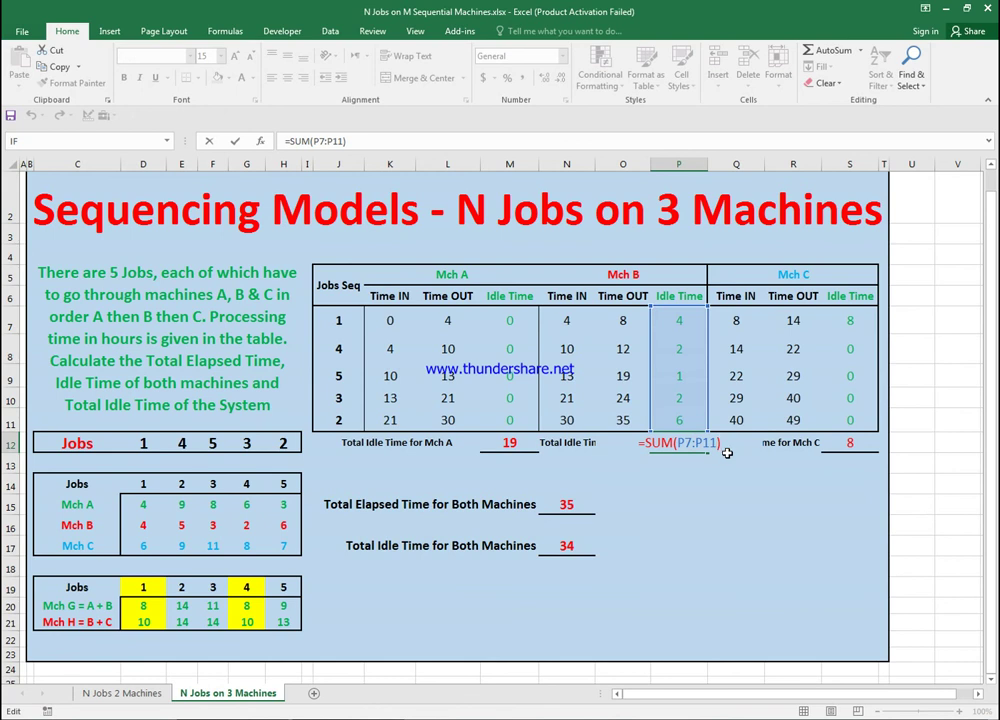
{"action": "type", "text": "+("}
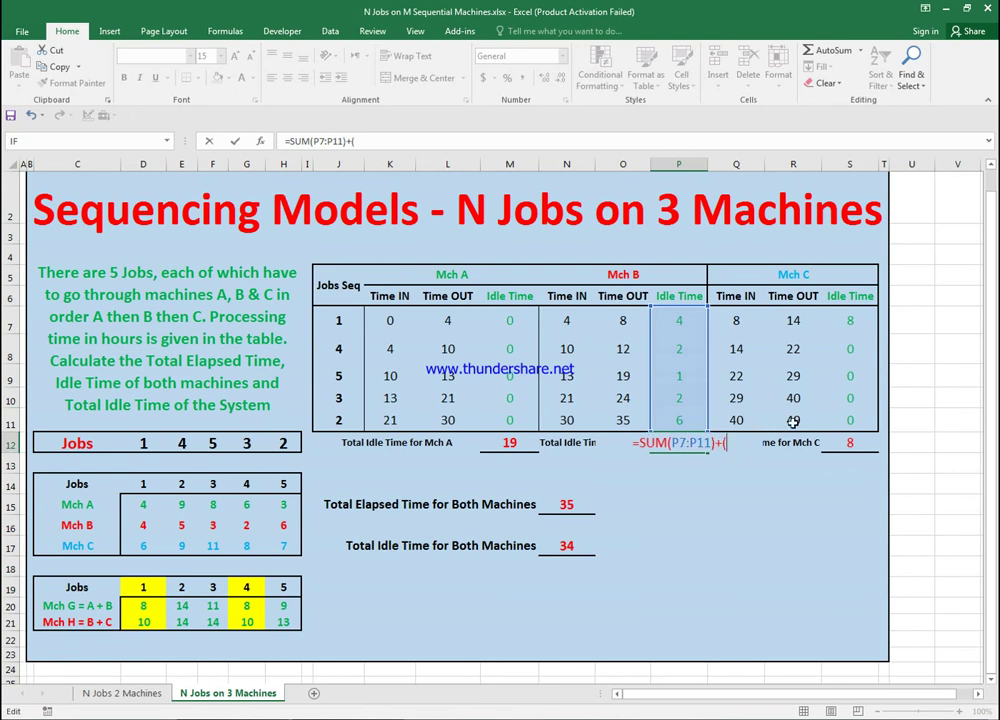
{"action": "left_click", "coordinate": [793, 420]}
{"action": "type", "text": "-"}
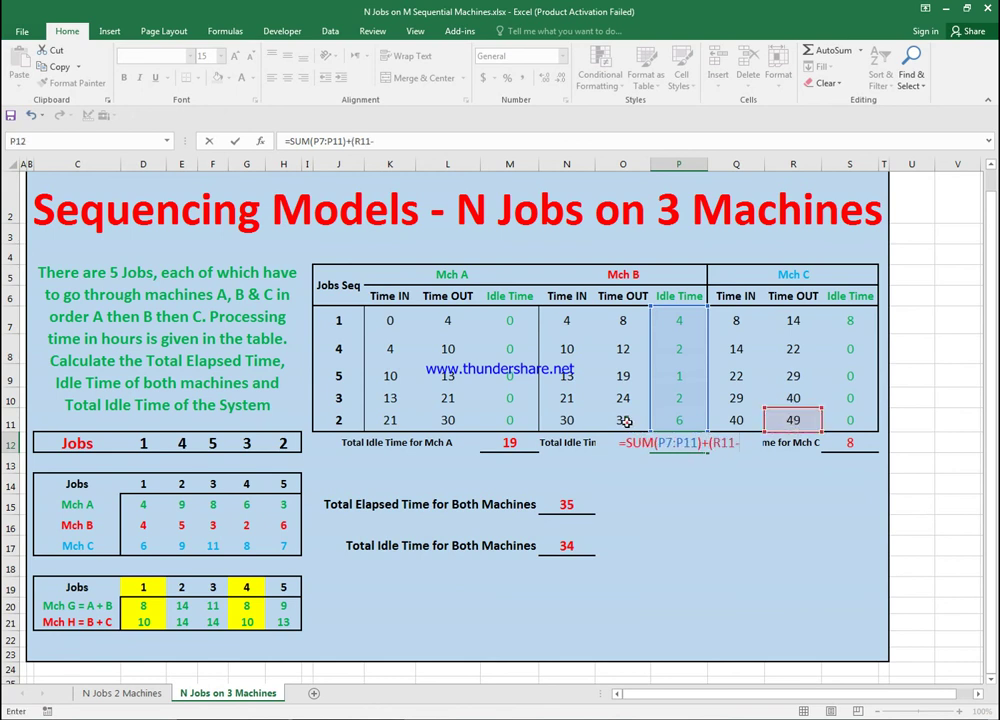
{"action": "left_click", "coordinate": [623, 420]}
{"action": "type", "text": ")"}
{"action": "key", "text": "Return"}
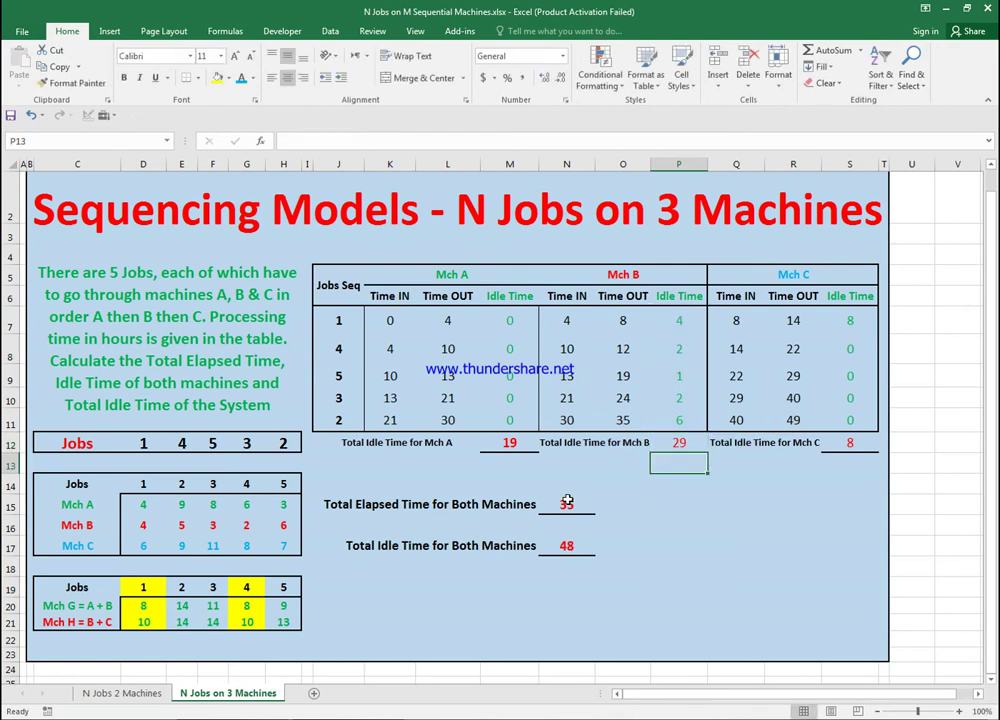
Replace the overall Total Idle Time formula in N17 with =M12+P12+S12 to include all three machines
{"action": "left_click", "coordinate": [568, 547]}
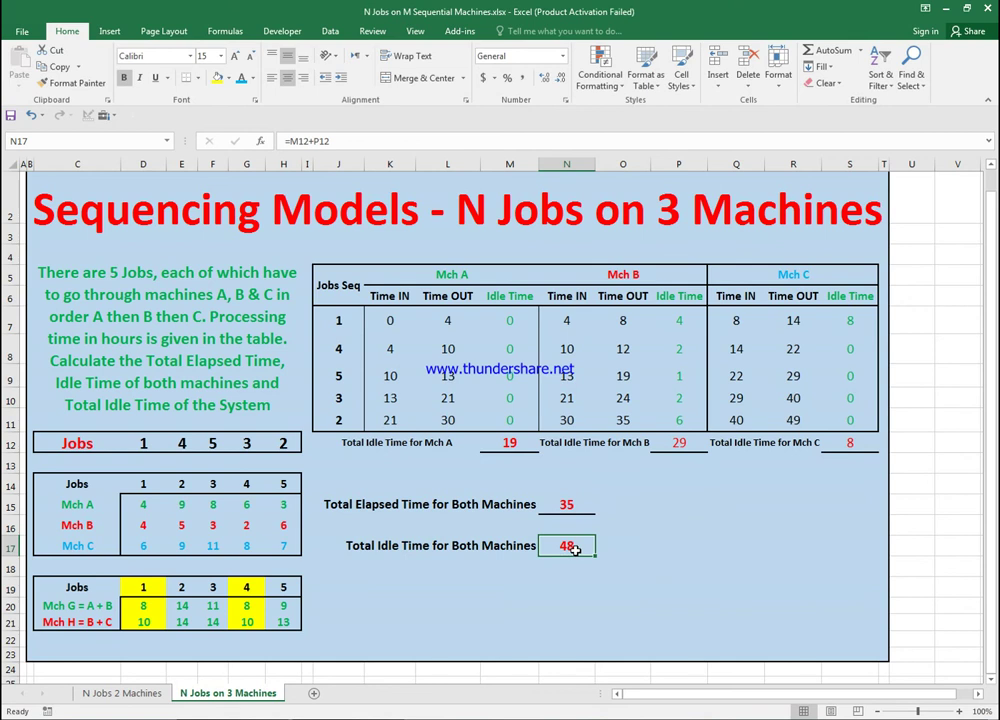
{"action": "type", "text": "="}
{"action": "left_click", "coordinate": [510, 442]}
{"action": "type", "text": "+"}
{"action": "left_click", "coordinate": [690, 442]}
{"action": "type", "text": "+"}
{"action": "left_click", "coordinate": [848, 442]}
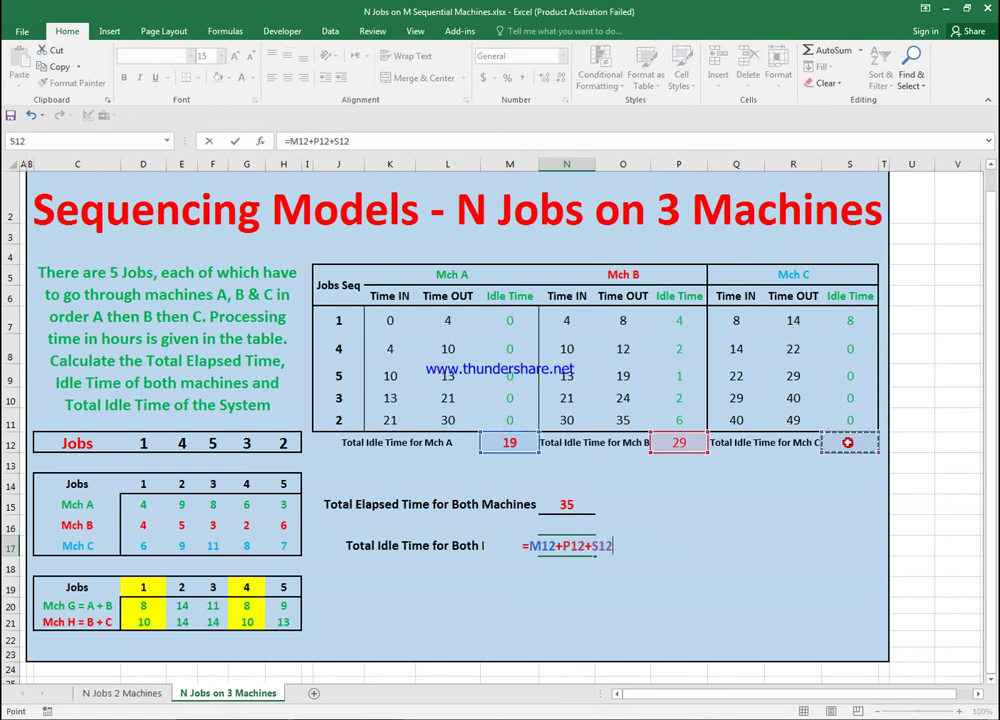
{"action": "key", "text": "Return"}
Link the Total Elapsed Time in N15 to job 2's Mch C Time OUT with =R11
{"action": "left_click", "coordinate": [566, 504]}
{"action": "type", "text": "="}
{"action": "left_click", "coordinate": [792, 418]}
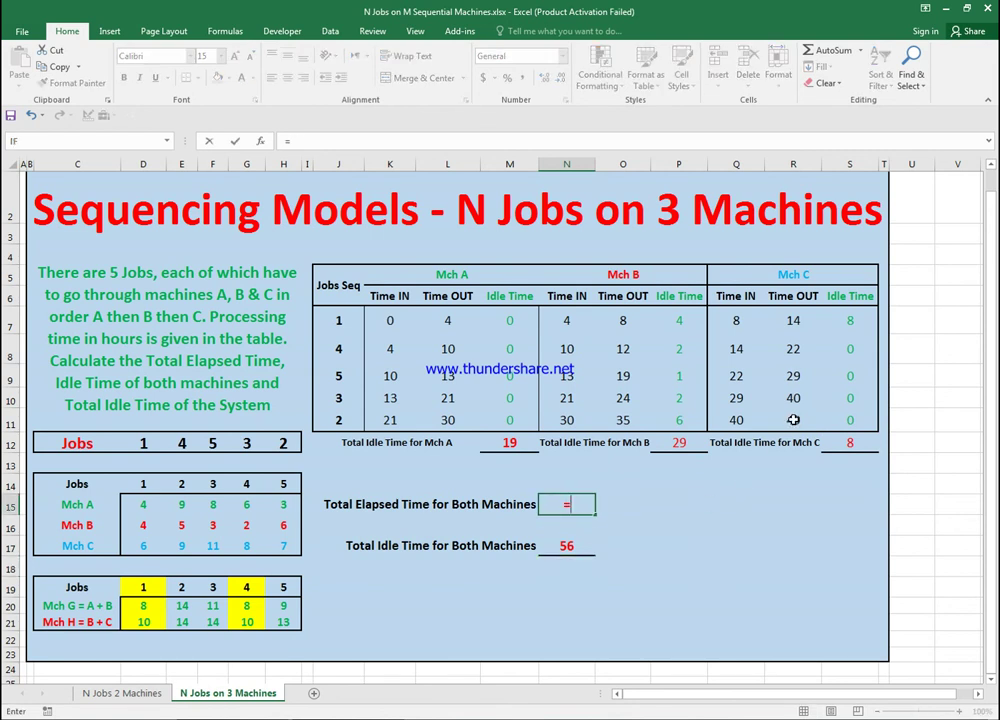
{"action": "key", "text": "Return"}
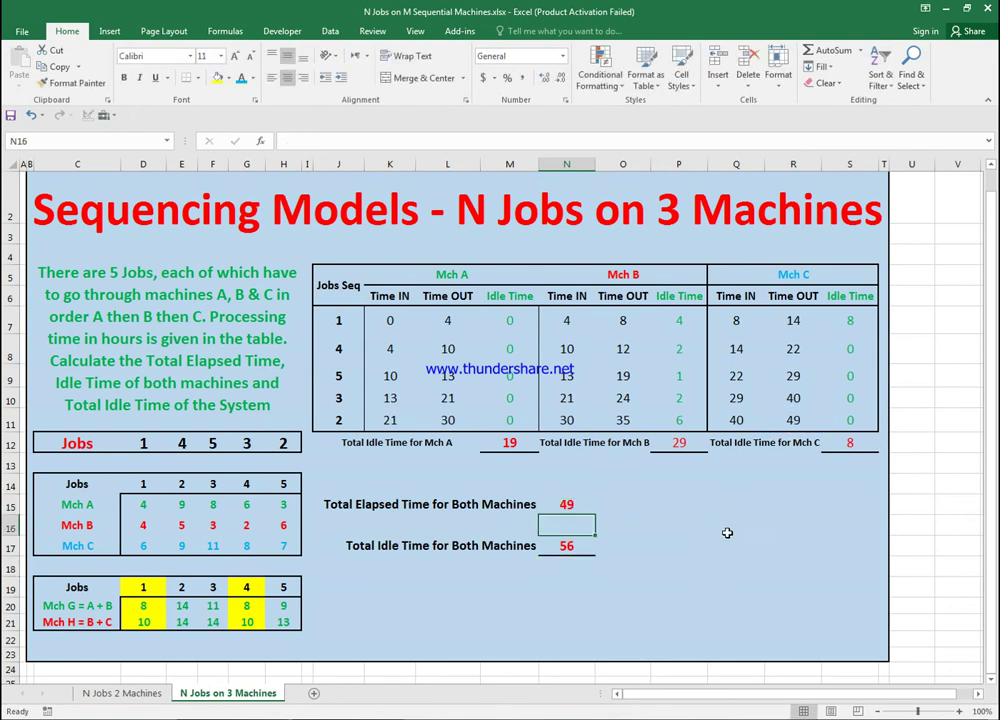
{"action": "left_click", "coordinate": [726, 533]}
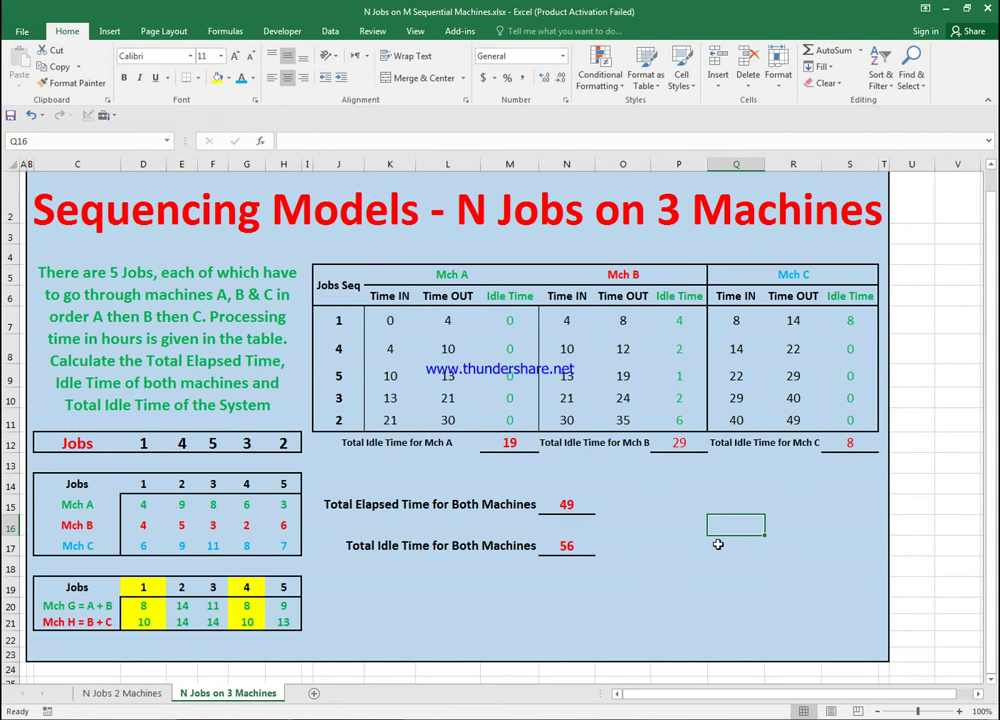
{"action": "type", "text": "="}
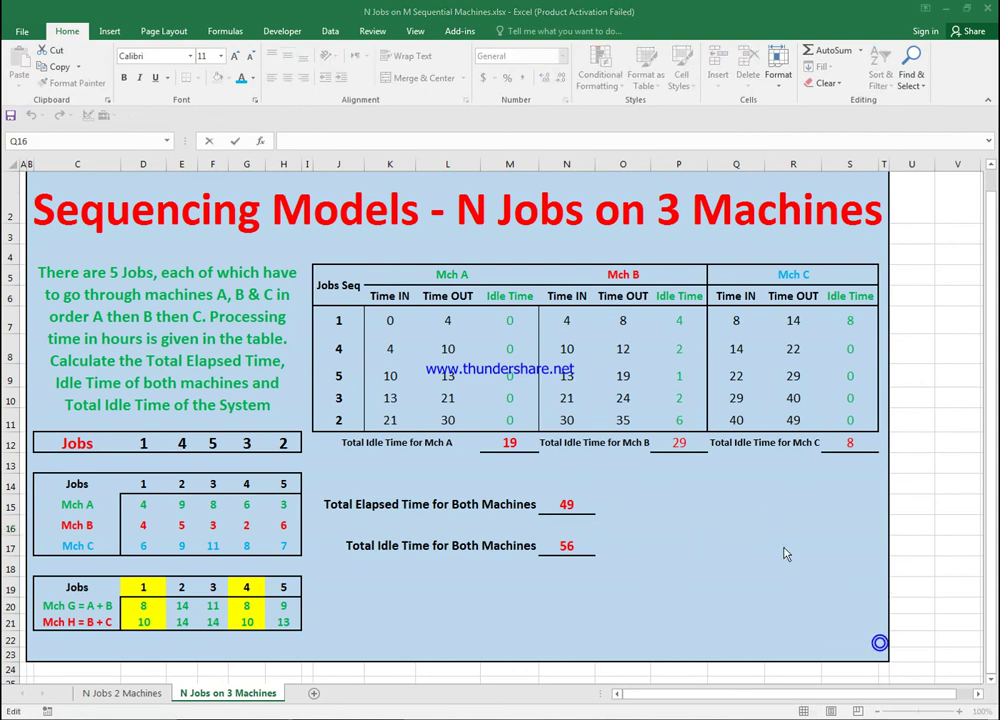